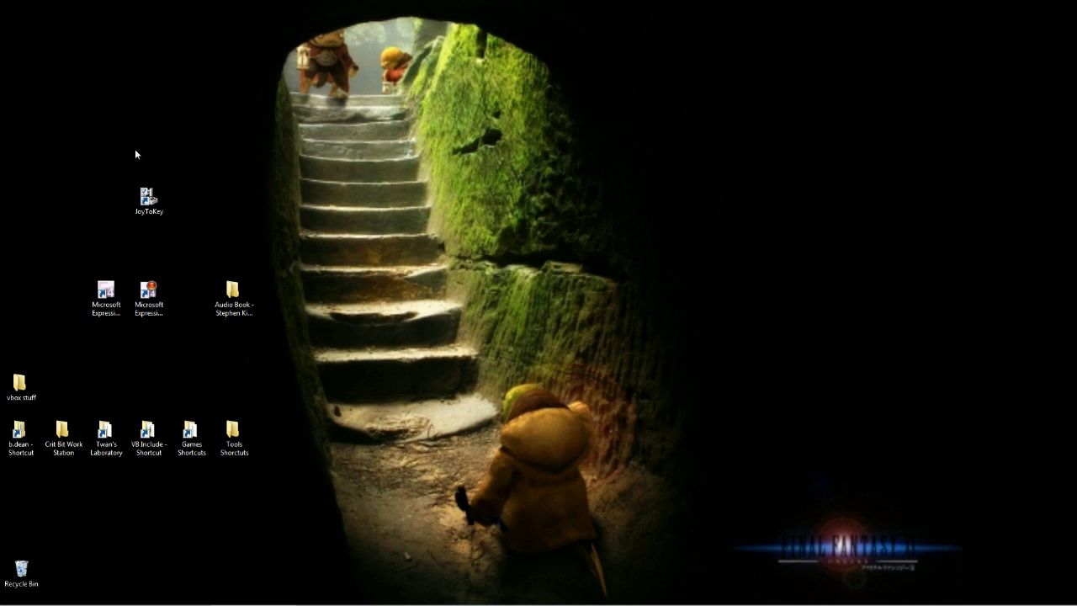
Step: Bring back the Critical Bits Free Games Arcade page, scroll it slightly, then minimize the browser to the desktop
click(149, 200)
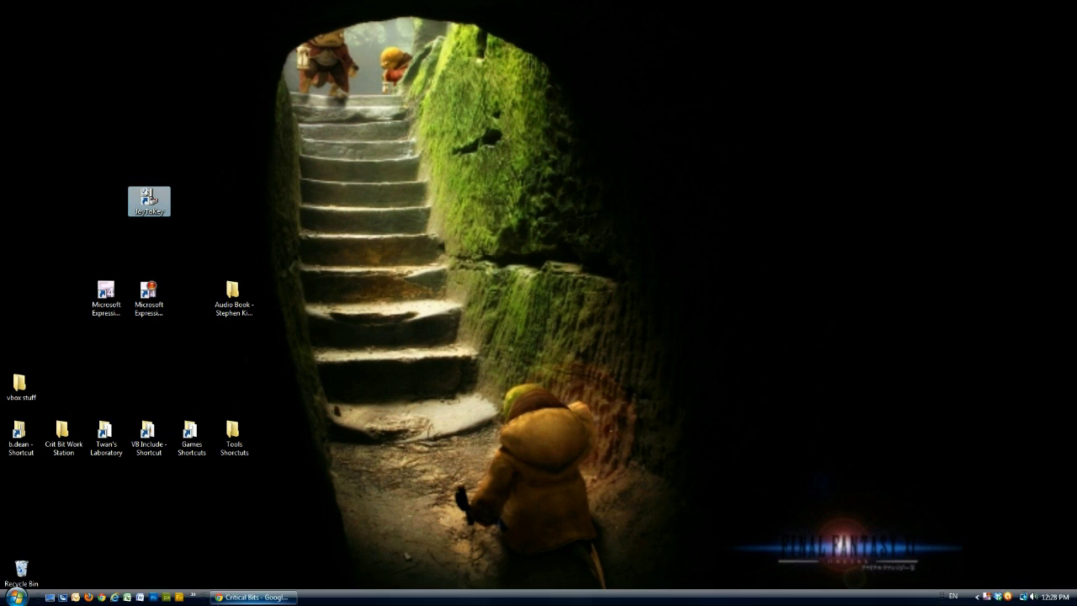
click(259, 597)
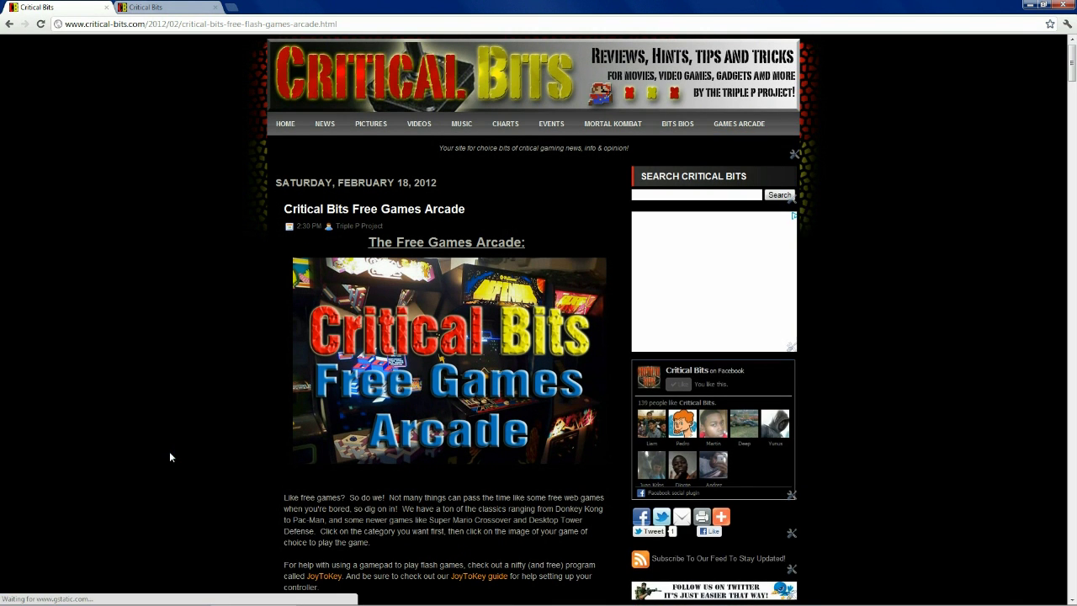
scroll(169, 450, down, 1)
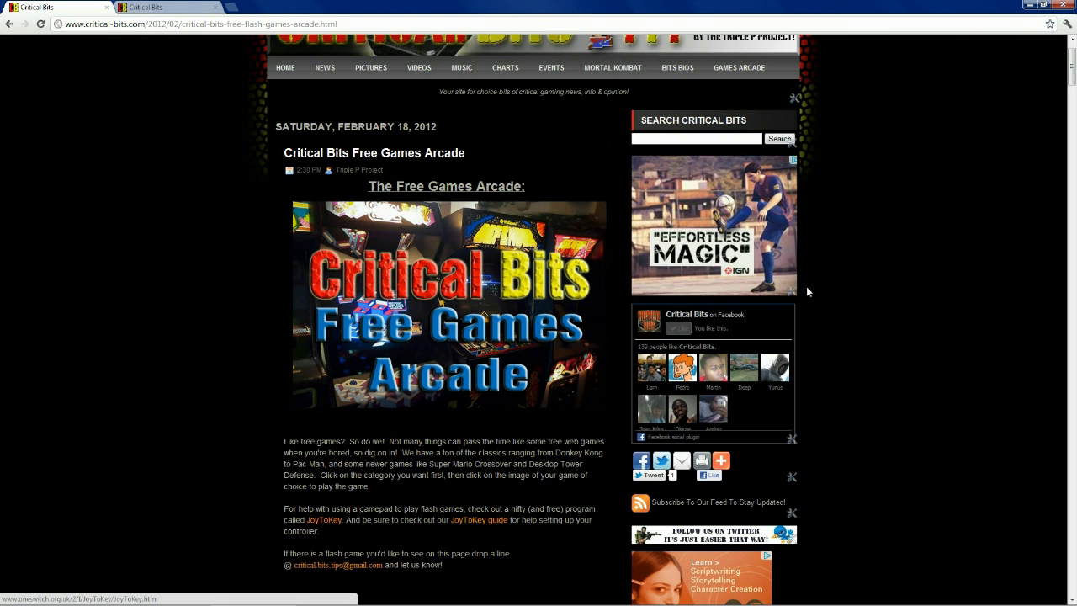
click(1029, 6)
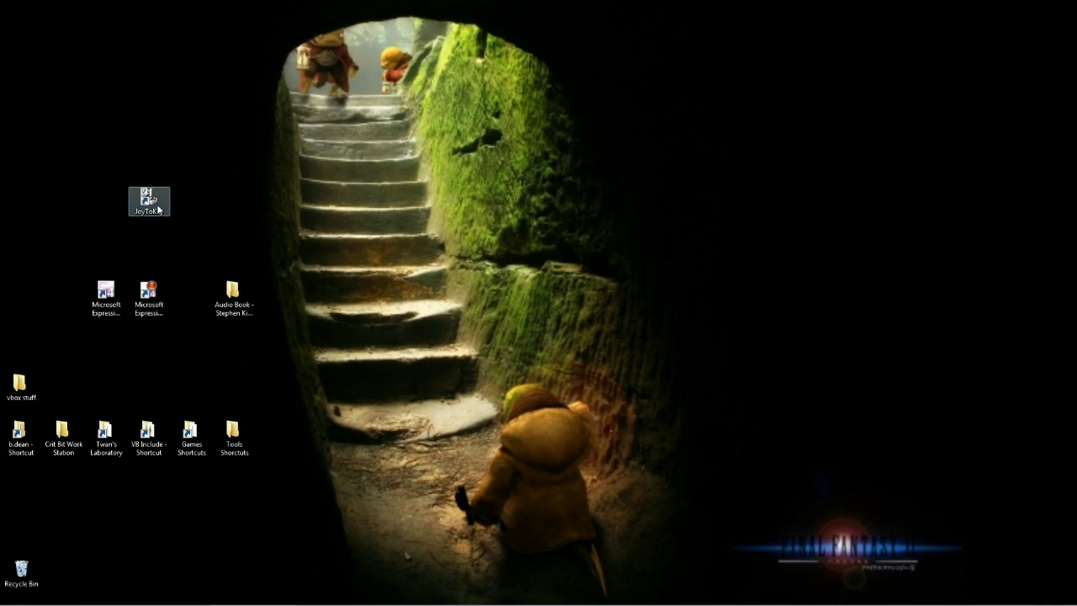
Step: Run JoyToKey as administrator and create a new 'Mario Crossover 2' configuration
right_click(156, 202)
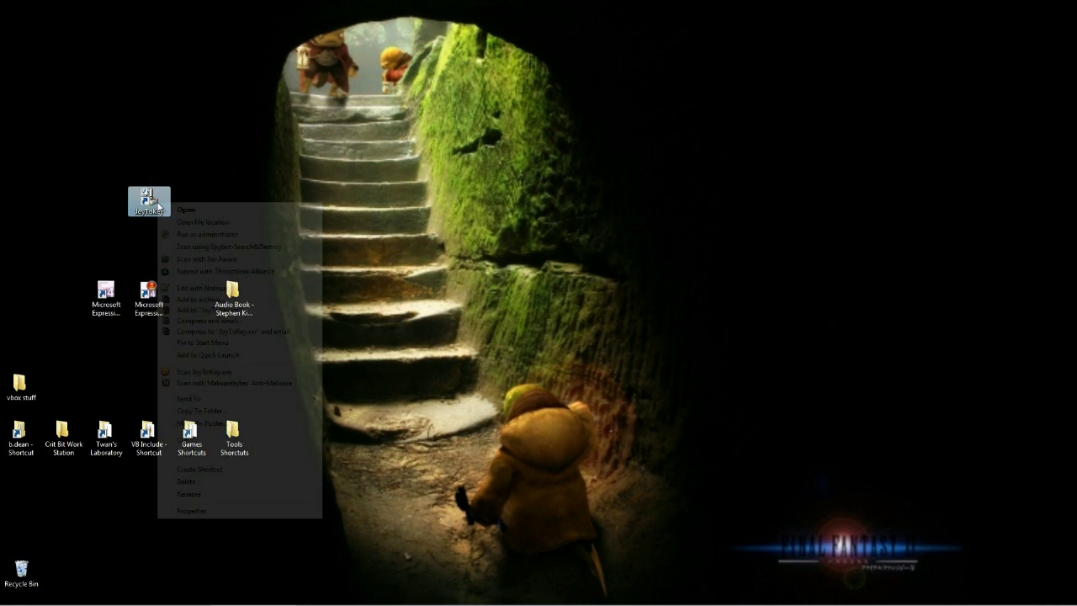
click(252, 239)
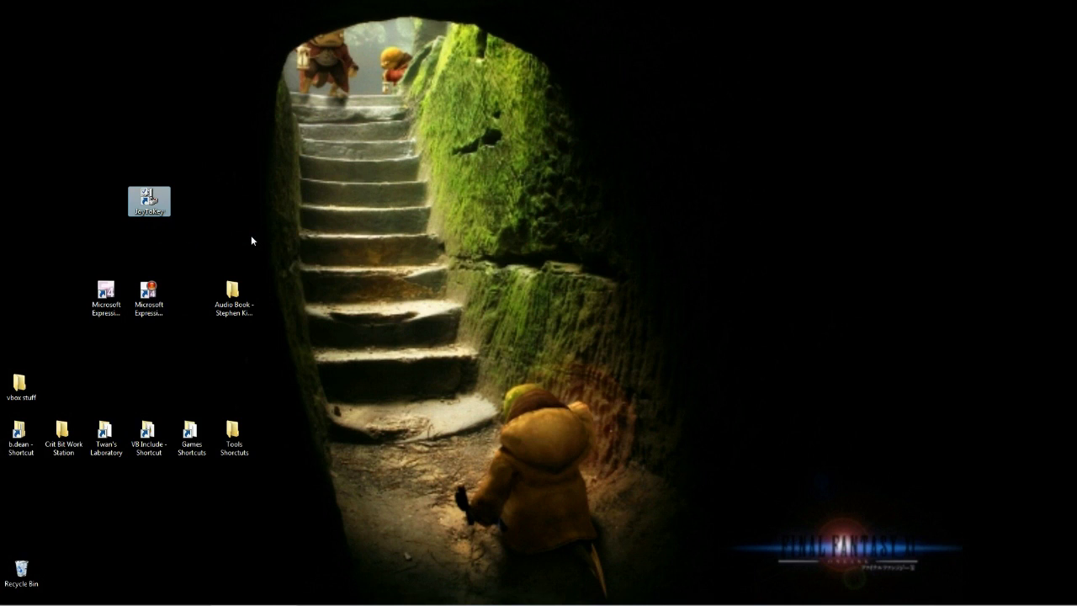
click(525, 331)
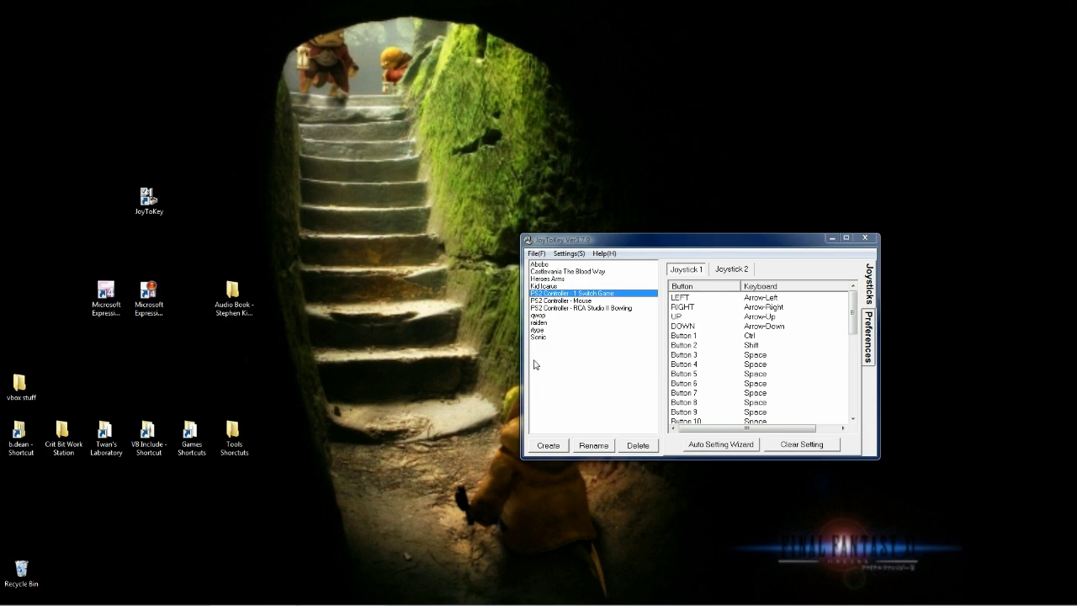
click(553, 451)
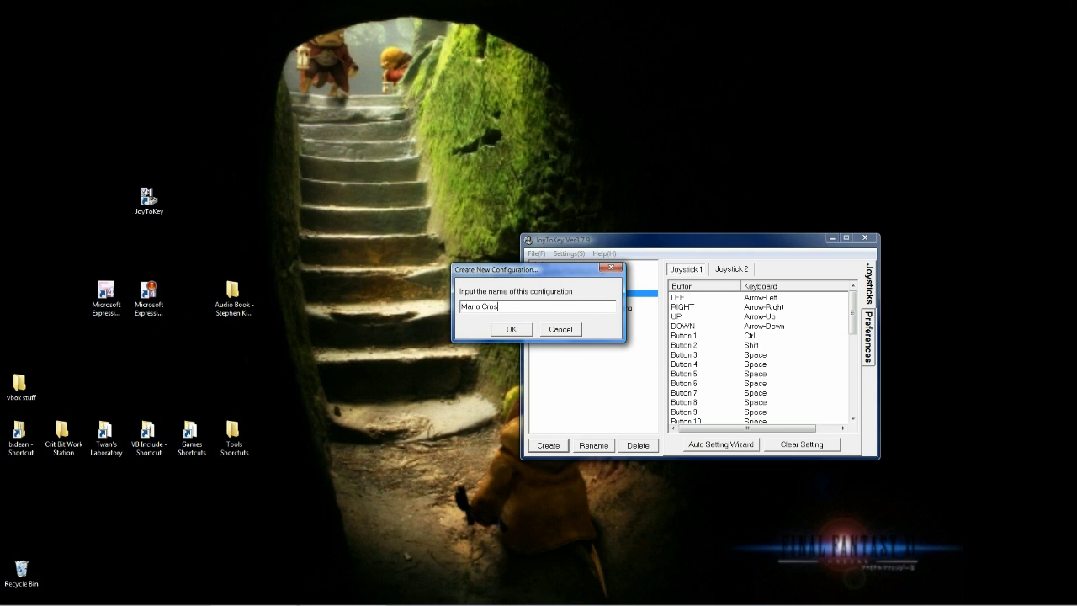
key(Return)
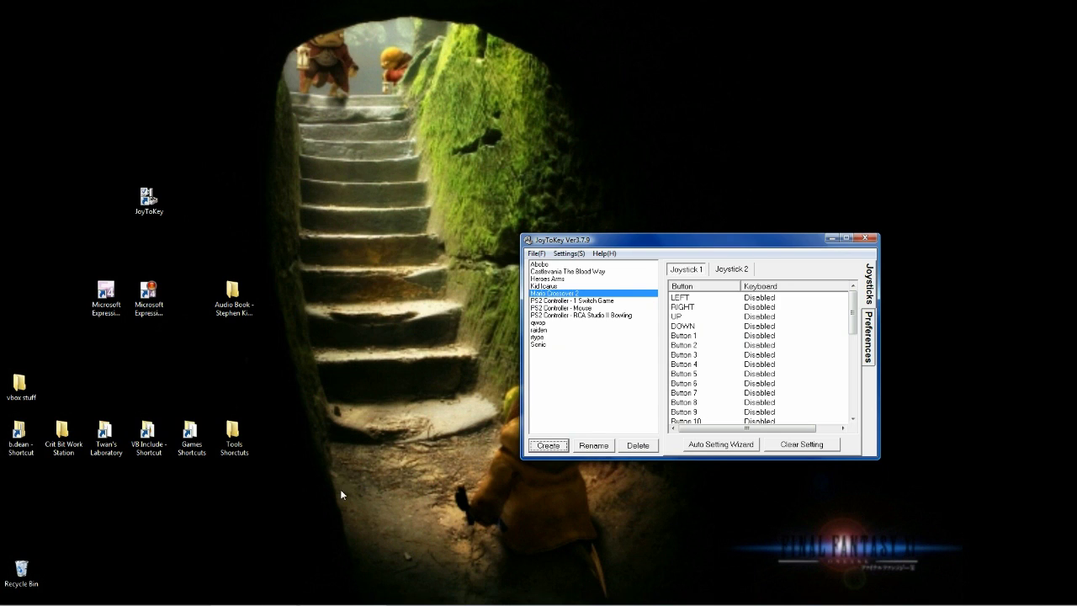
Step: Restore the Critical Bits browser window and go to the Adventure games category
mouse_move(253, 596)
click(268, 568)
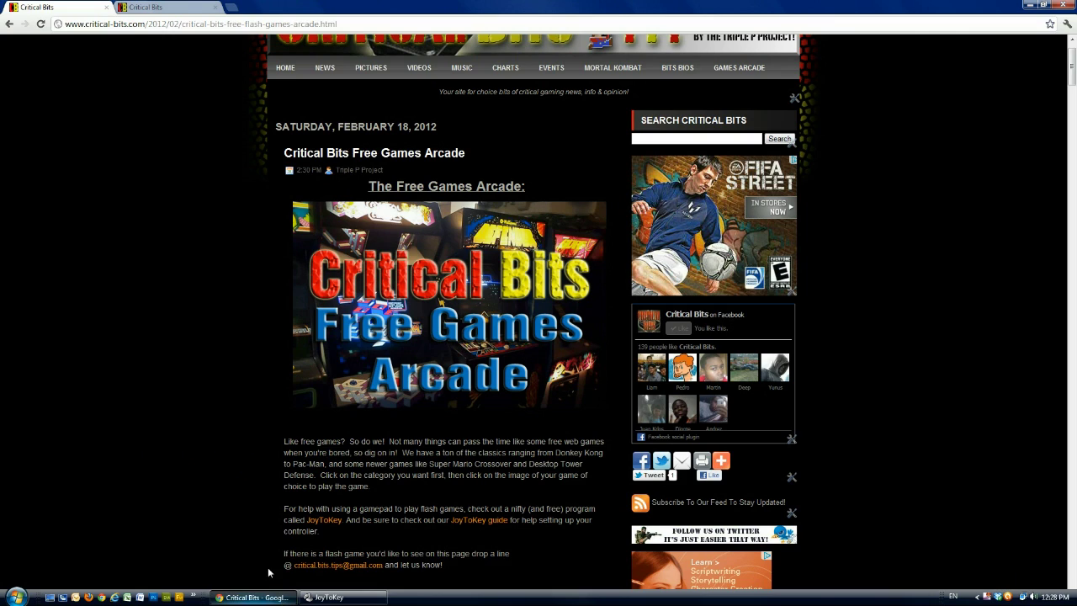
scroll(244, 412, down, 1)
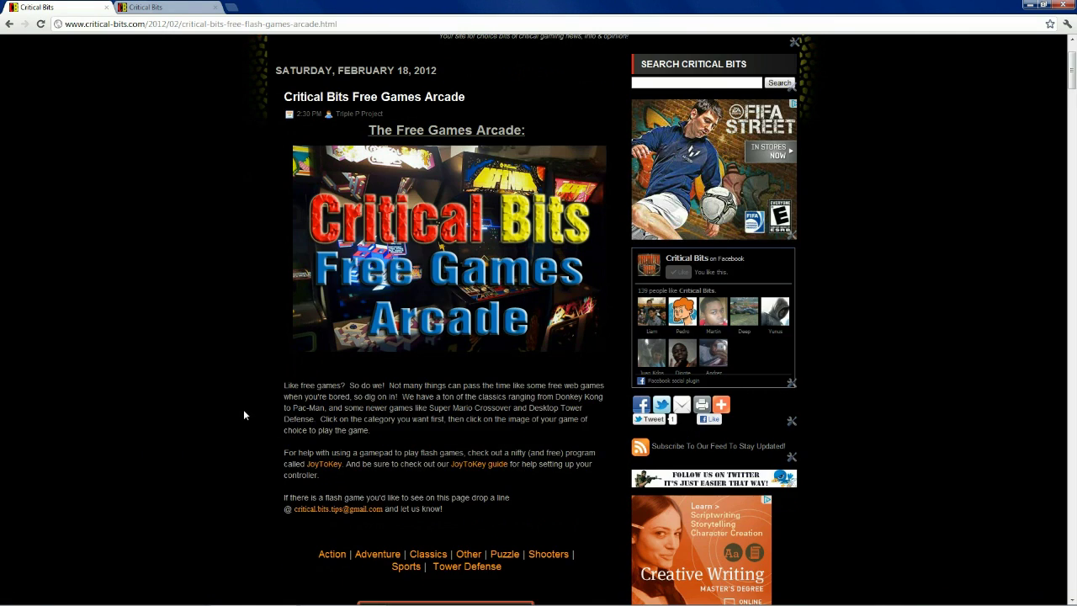
scroll(244, 409, down, 1)
click(372, 496)
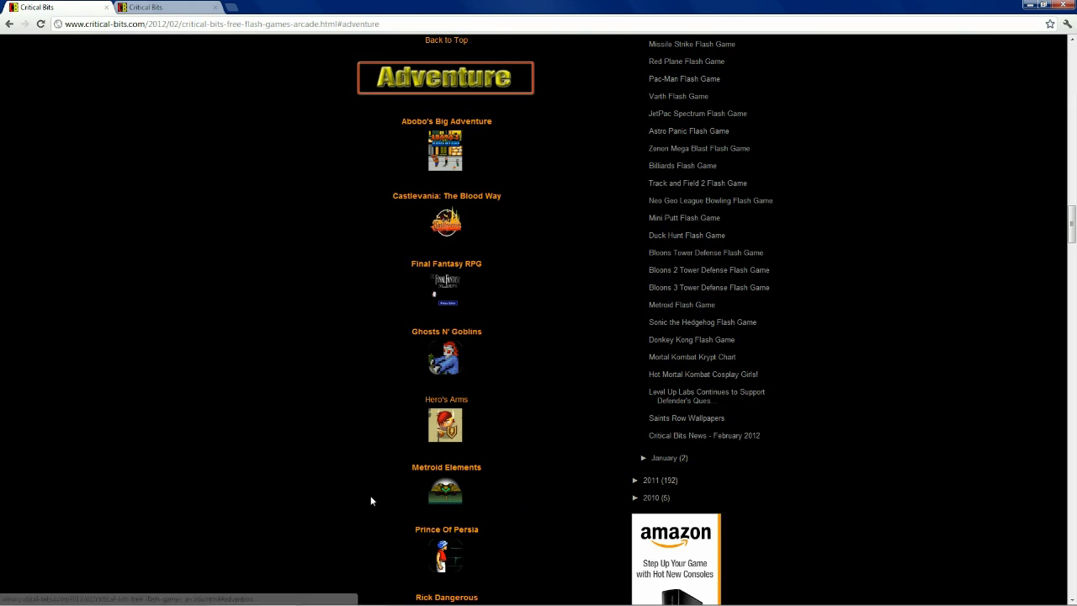
Step: Open the Super Mario Crossover 2 game page and scroll to its Controls list
scroll(356, 503, down, 5)
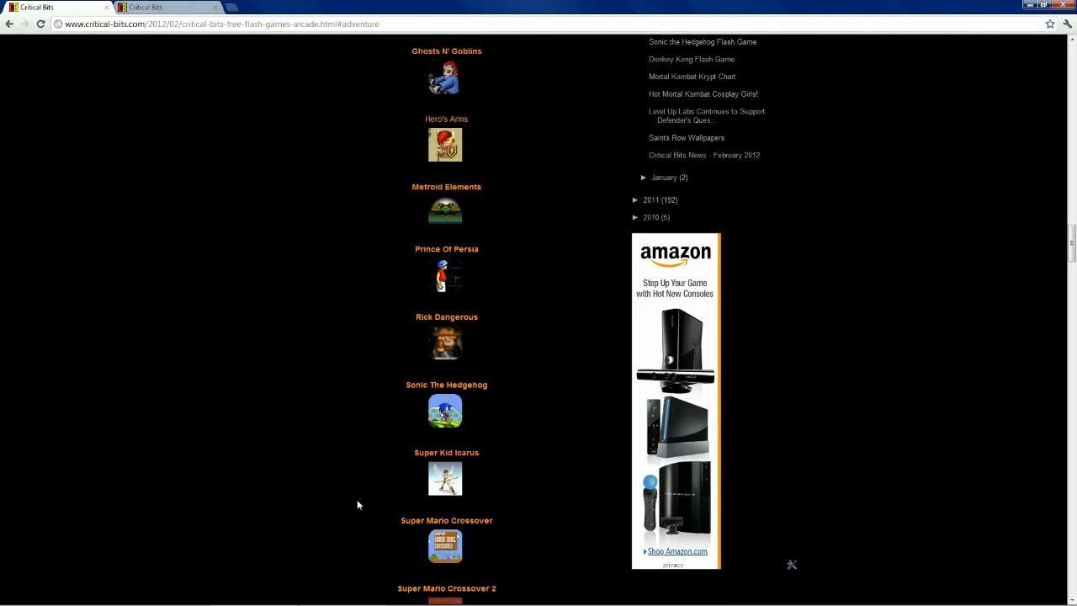
scroll(356, 503, down, 1)
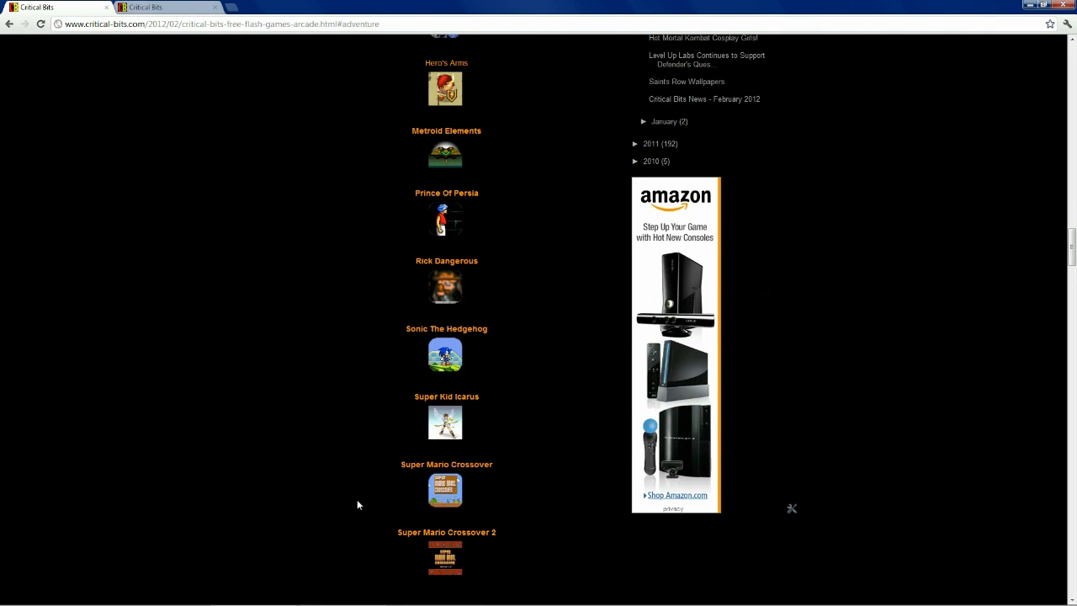
click(443, 562)
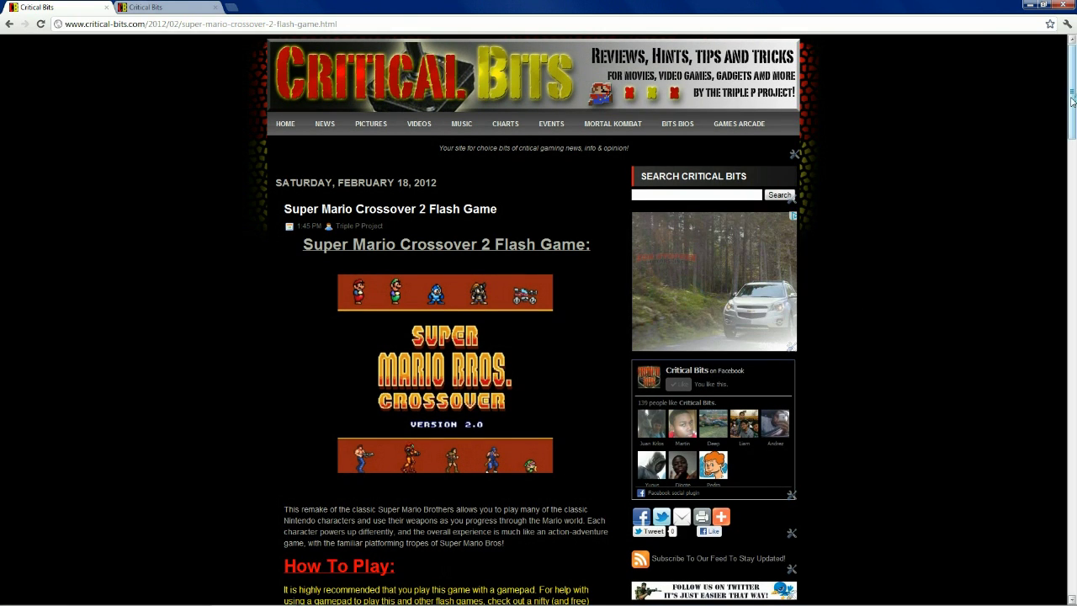
drag(1073, 105, 1073, 141)
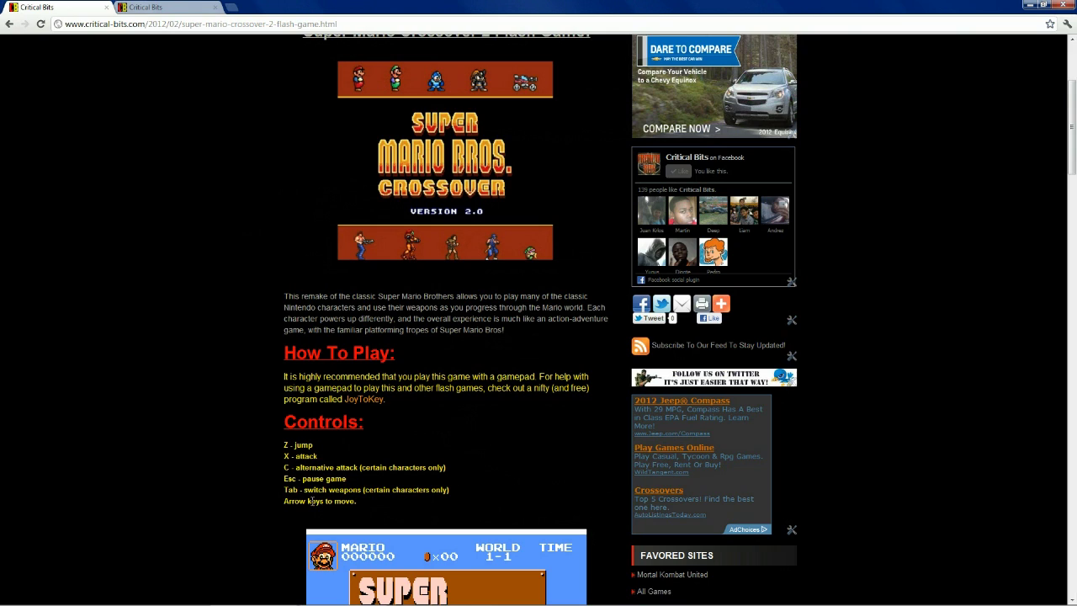
Step: In the second tab, open the JoyToKey gamepad guide from Charts and scroll to the Xbox and PlayStation diagrams
click(171, 7)
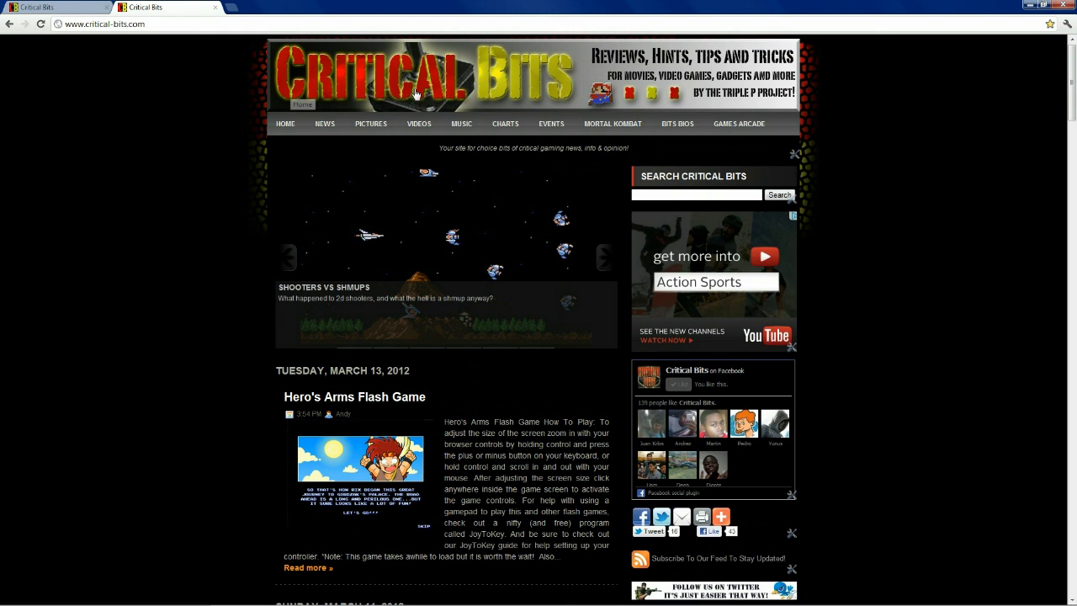
click(497, 129)
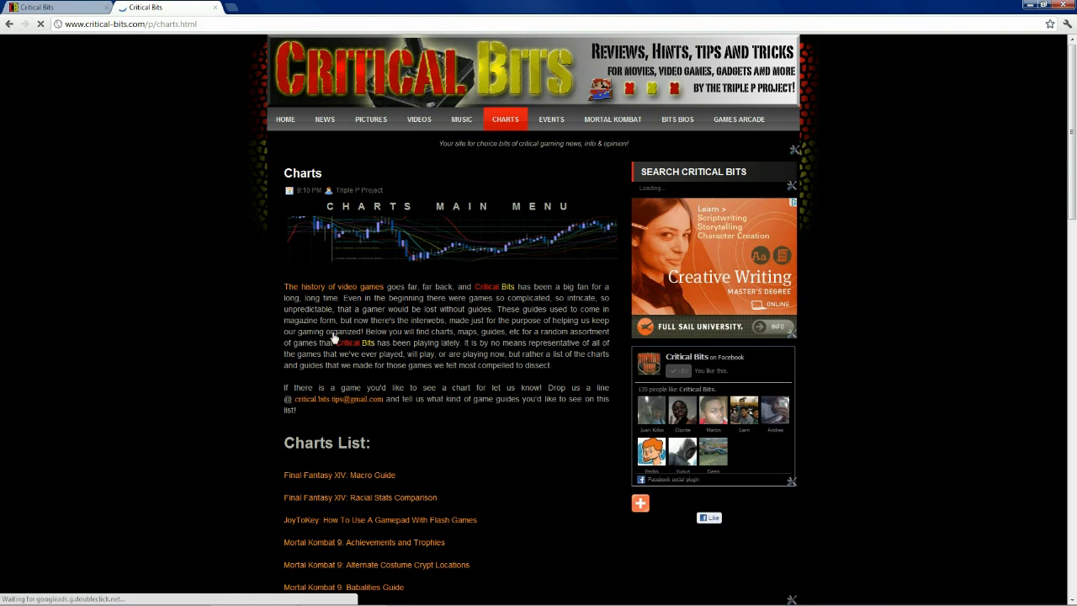
click(336, 529)
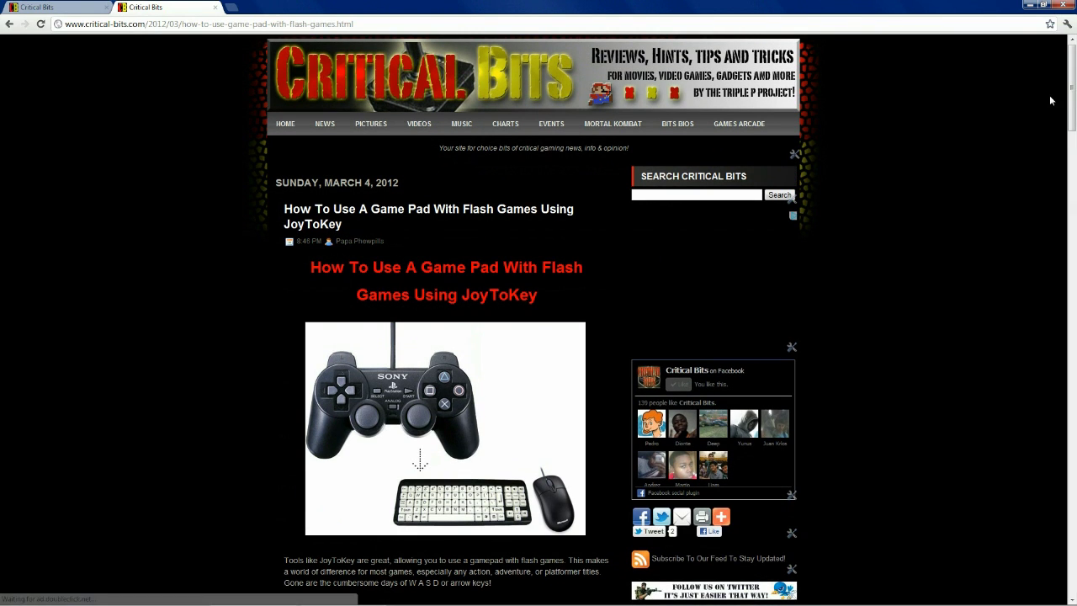
drag(1069, 82, 1073, 268)
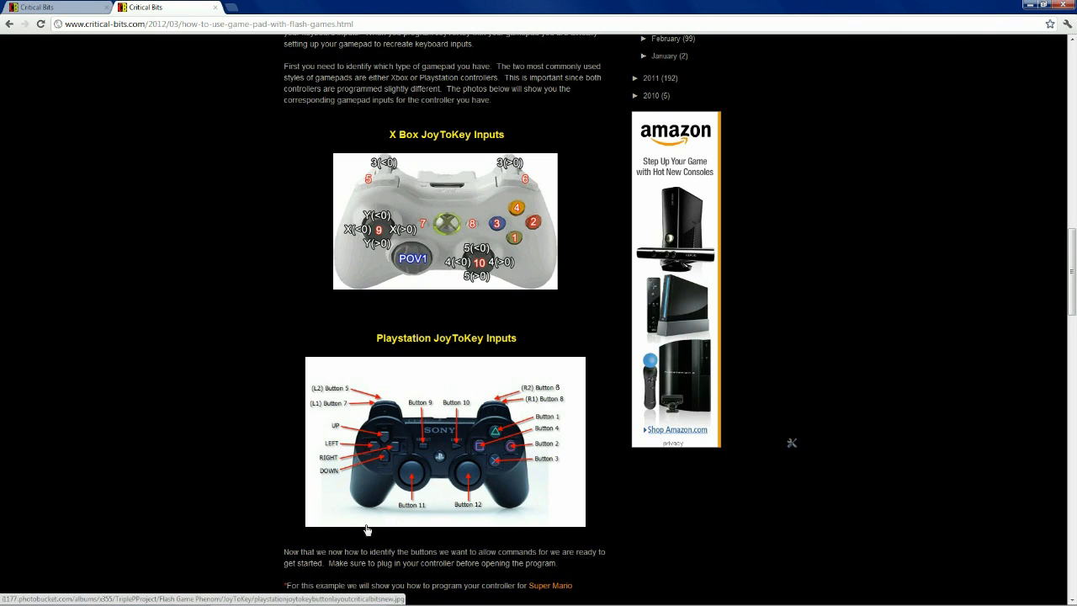
click(328, 597)
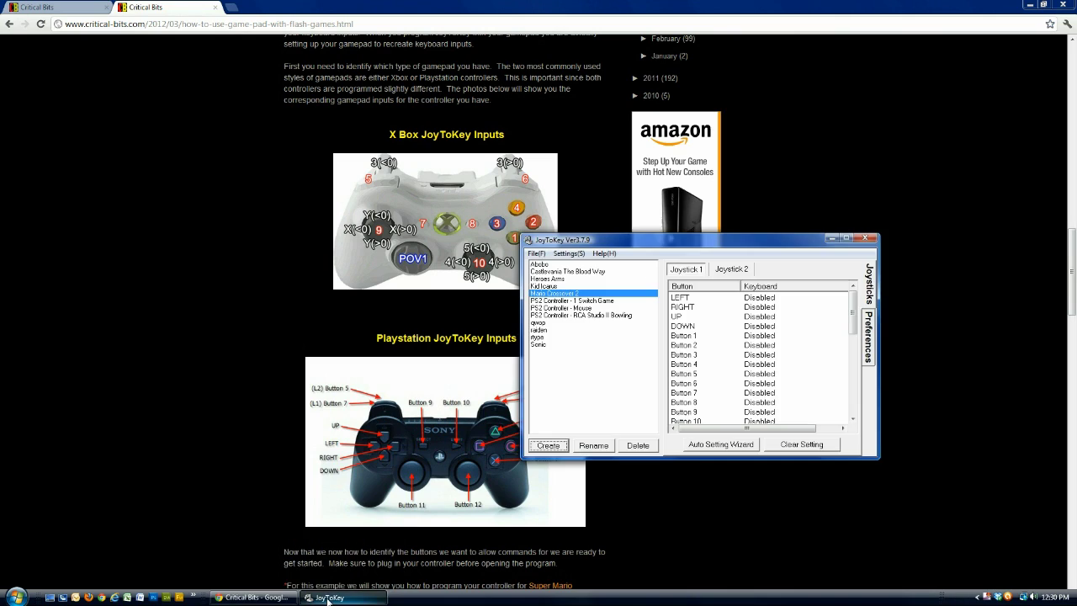
click(870, 338)
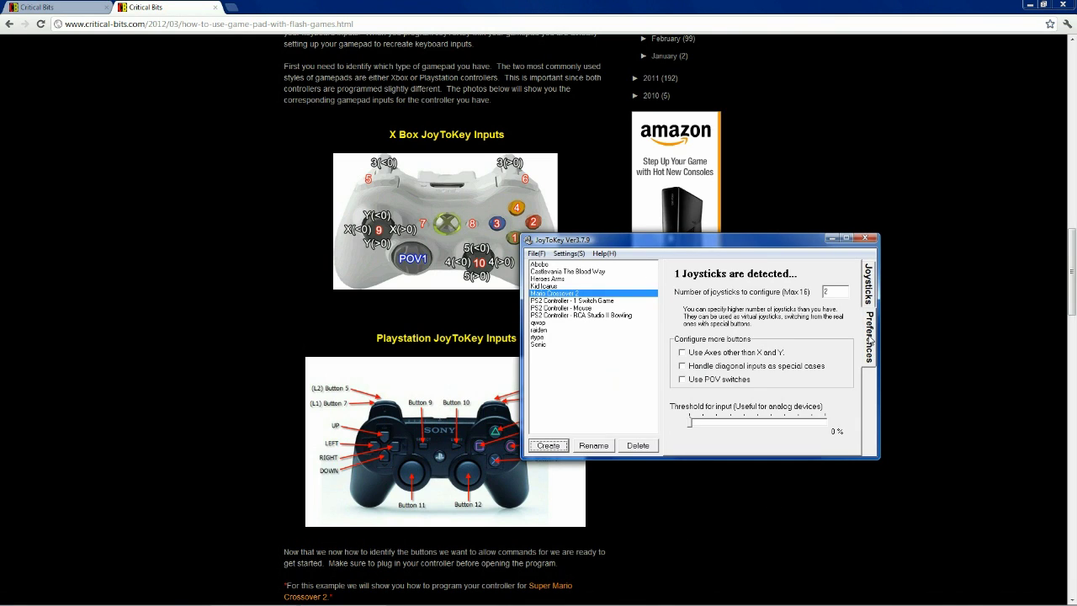
click(682, 379)
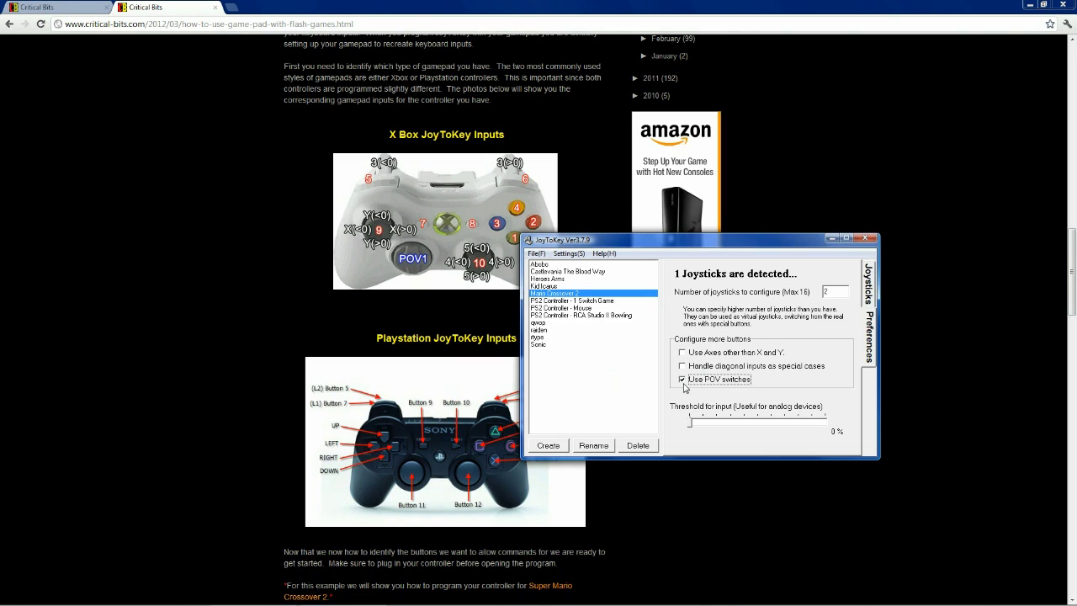
click(869, 290)
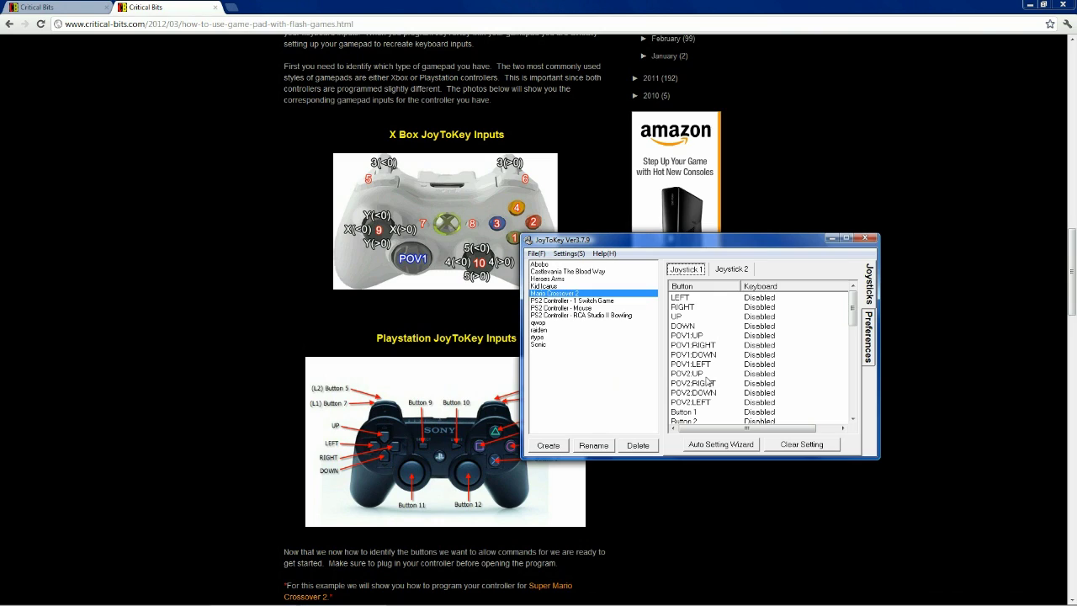
click(869, 332)
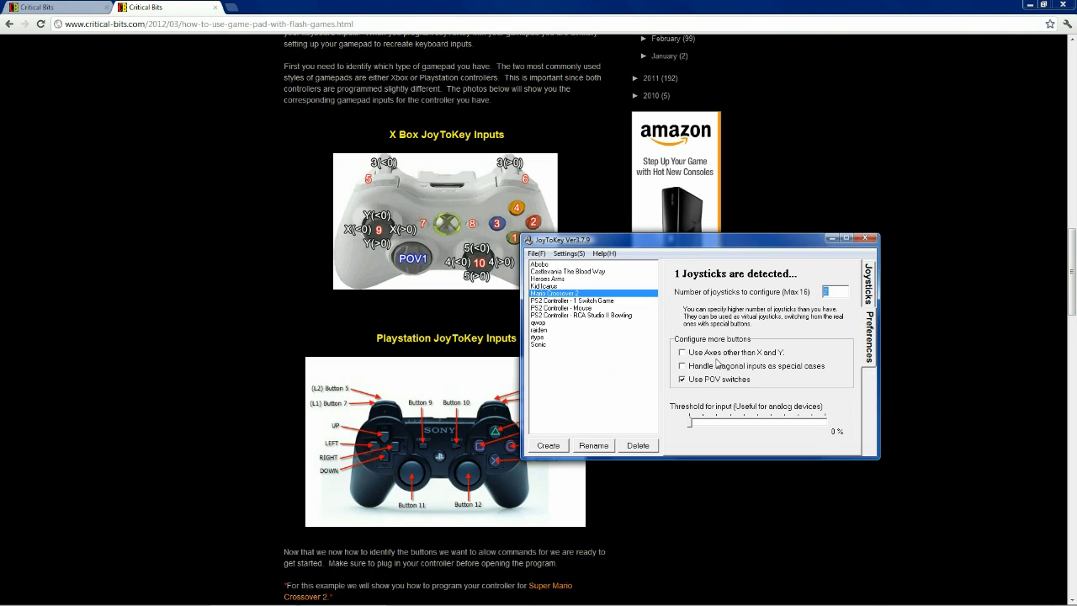
click(684, 356)
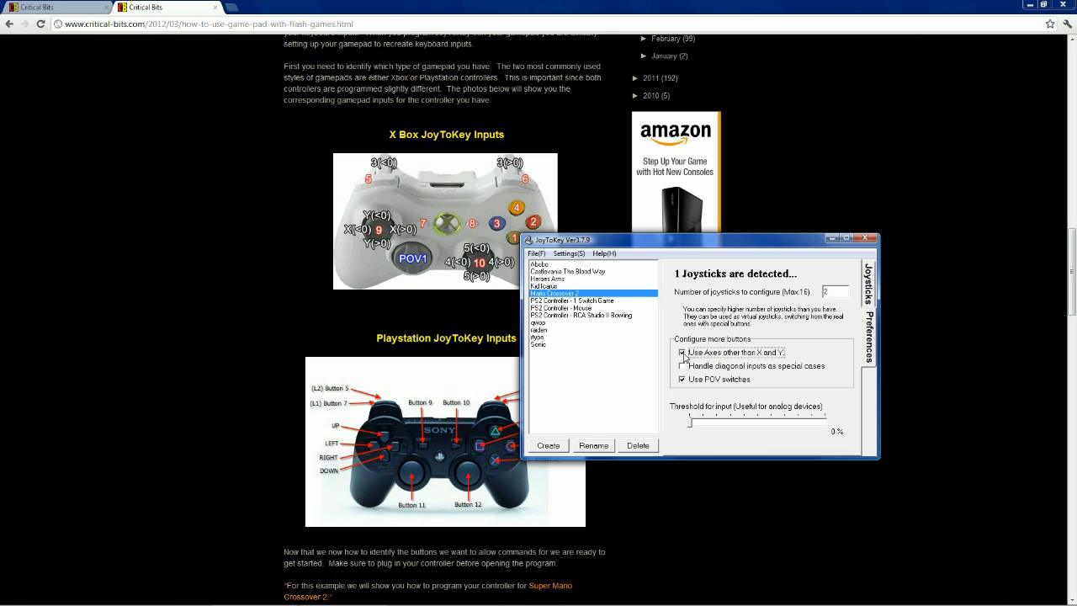
click(871, 289)
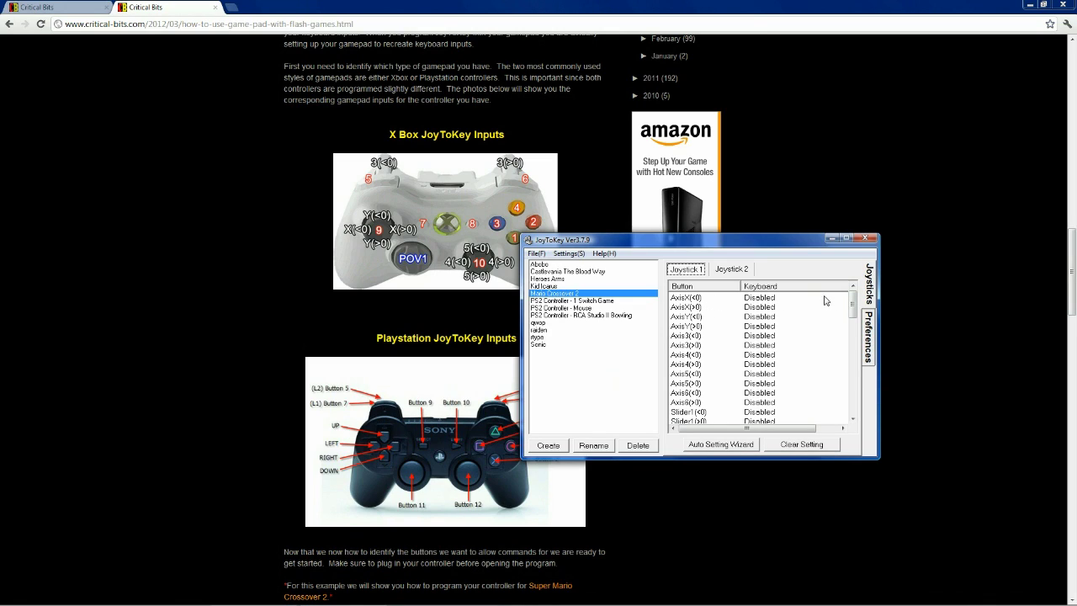
drag(852, 306, 852, 306)
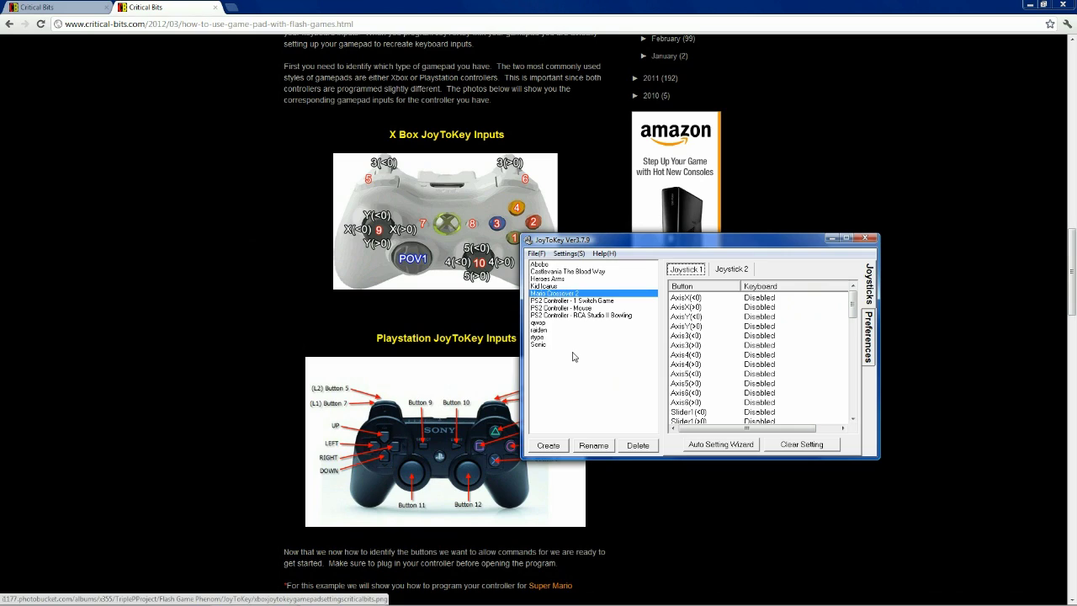
click(868, 338)
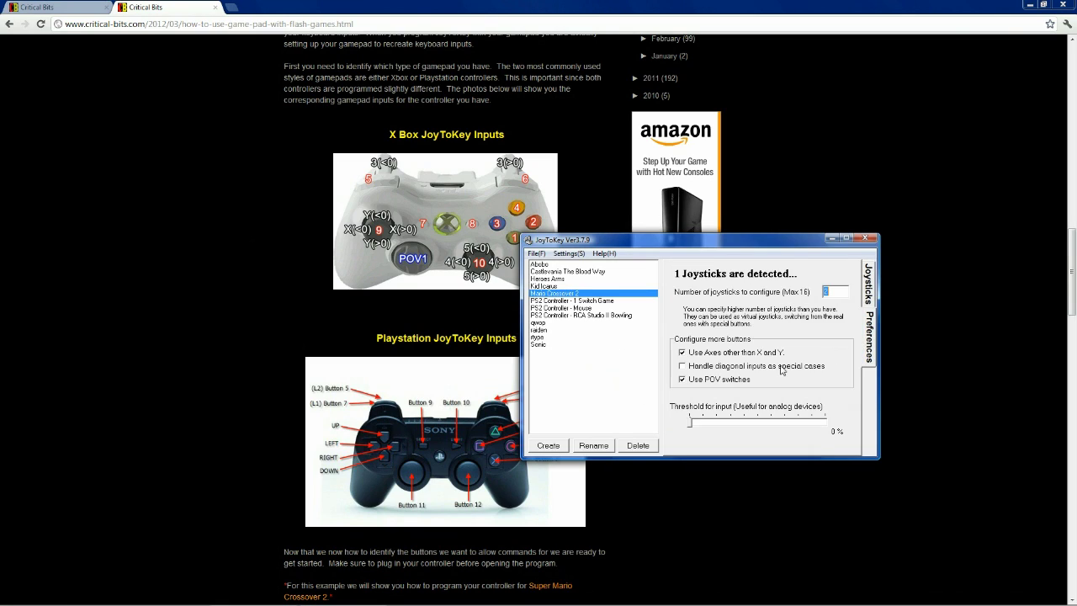
click(682, 355)
click(867, 290)
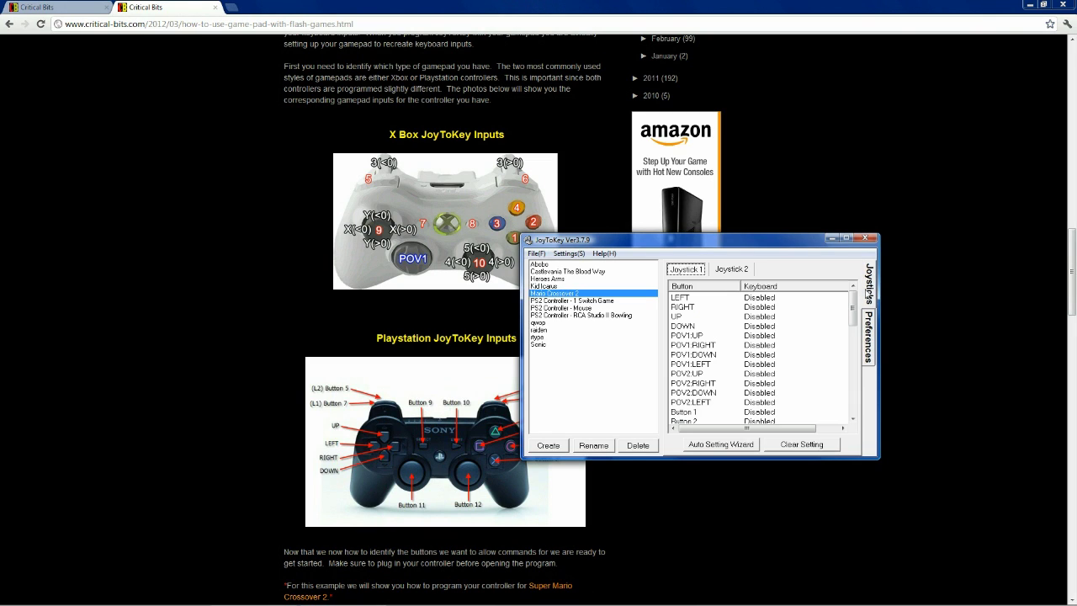
Step: Return to the game tab, bring JoyToKey's Mario Crossover 2 button list forward and select POV1:UP
click(5, 7)
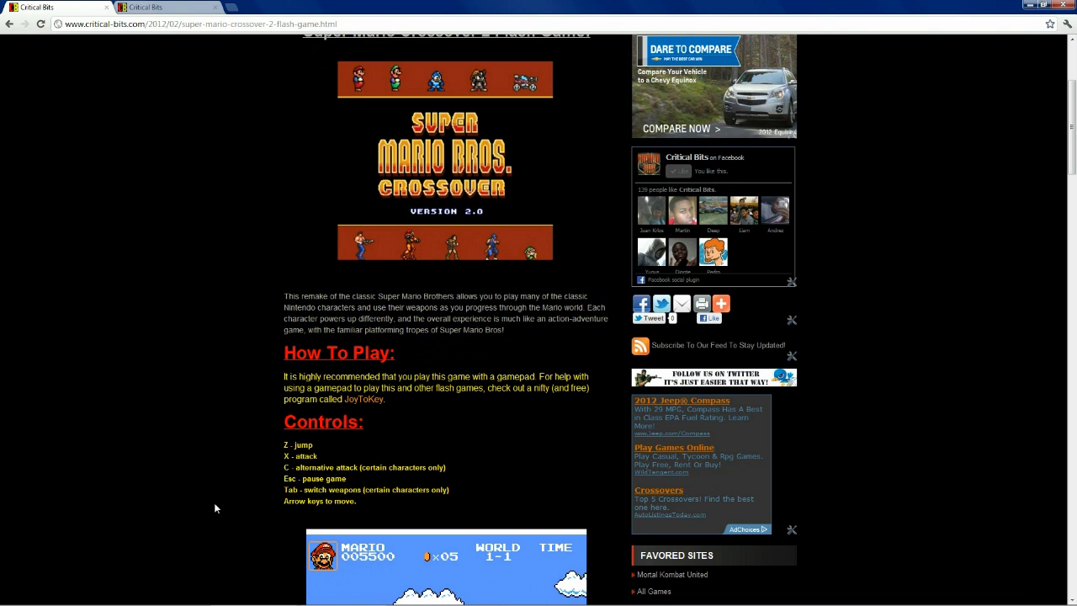
scroll(214, 505, down, 1)
scroll(213, 502, down, 2)
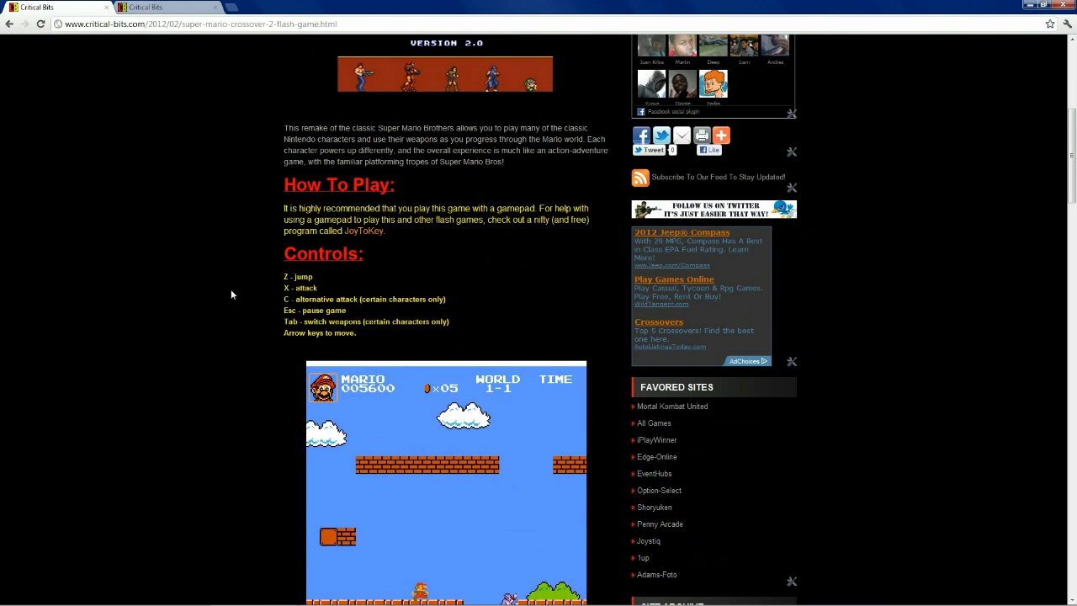
click(442, 597)
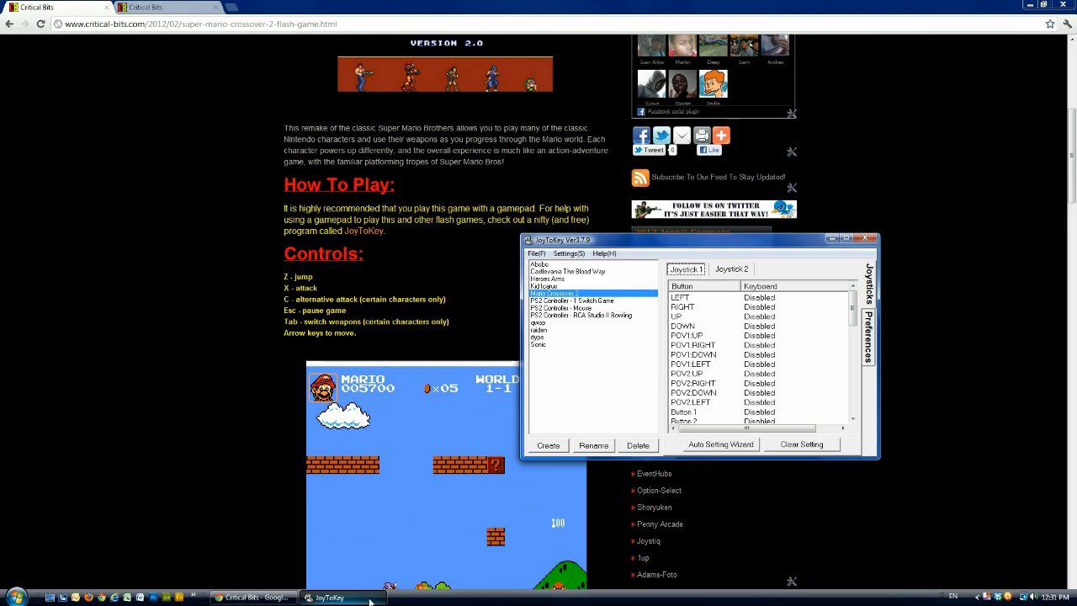
click(711, 336)
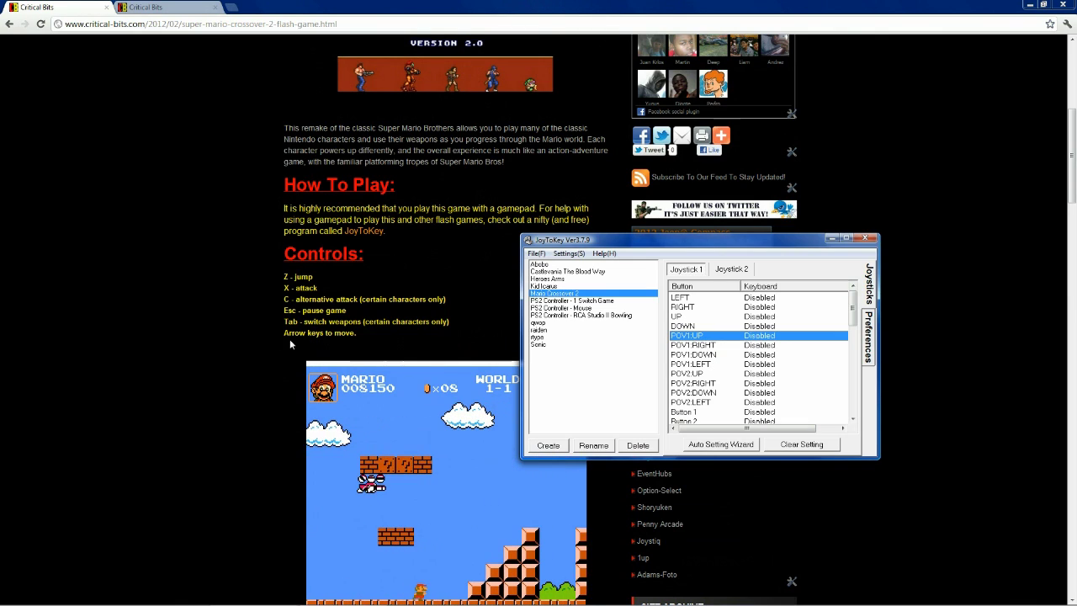
key(Right)
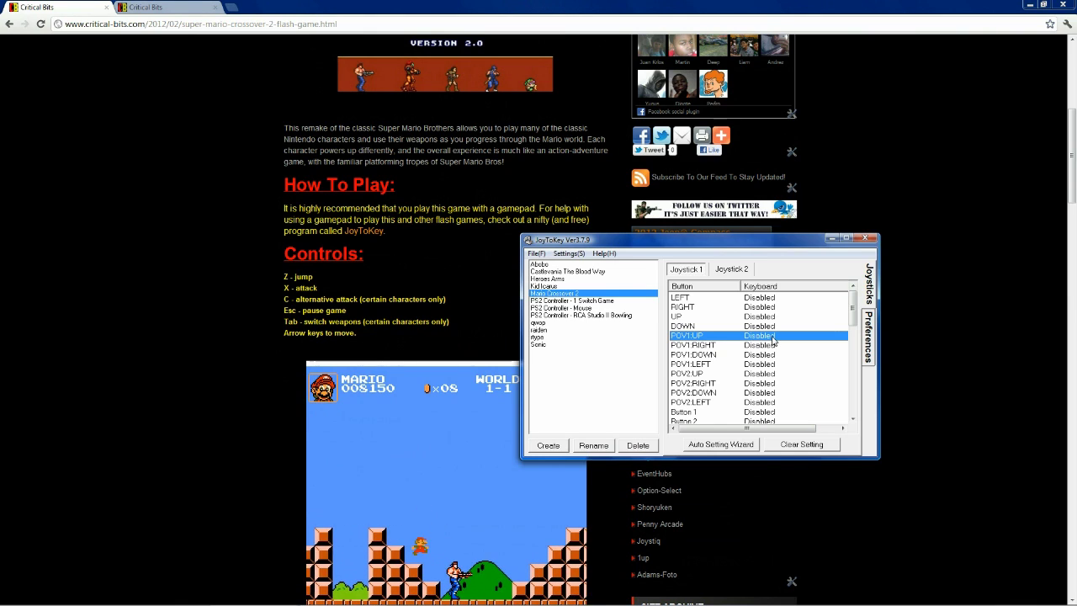
Step: Map POV1:UP to Arrow-Up and POV1:RIGHT to Arrow-Right
double_click(772, 339)
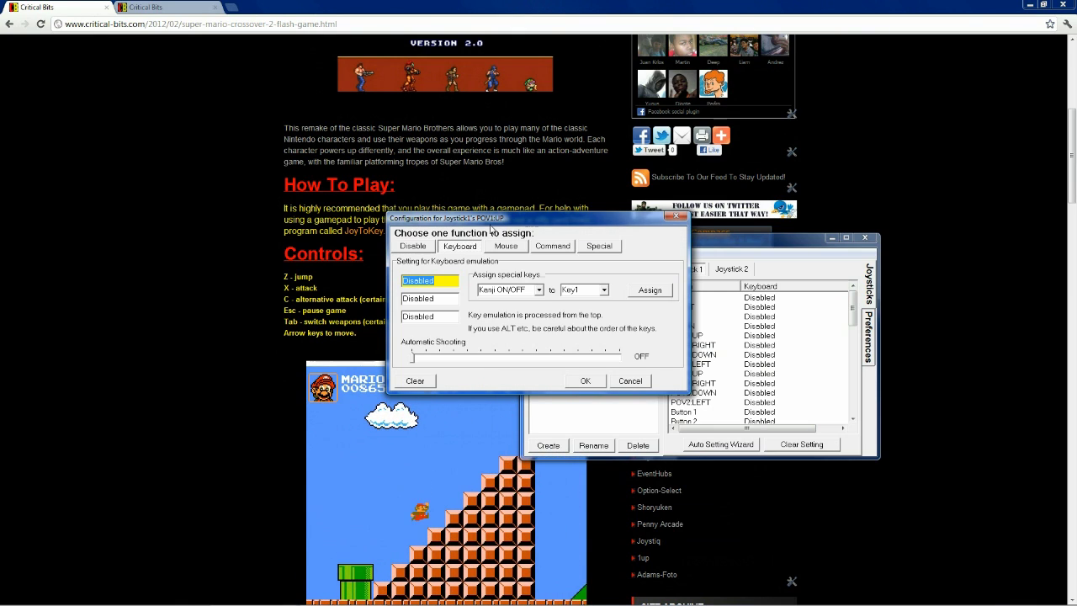
key(Up)
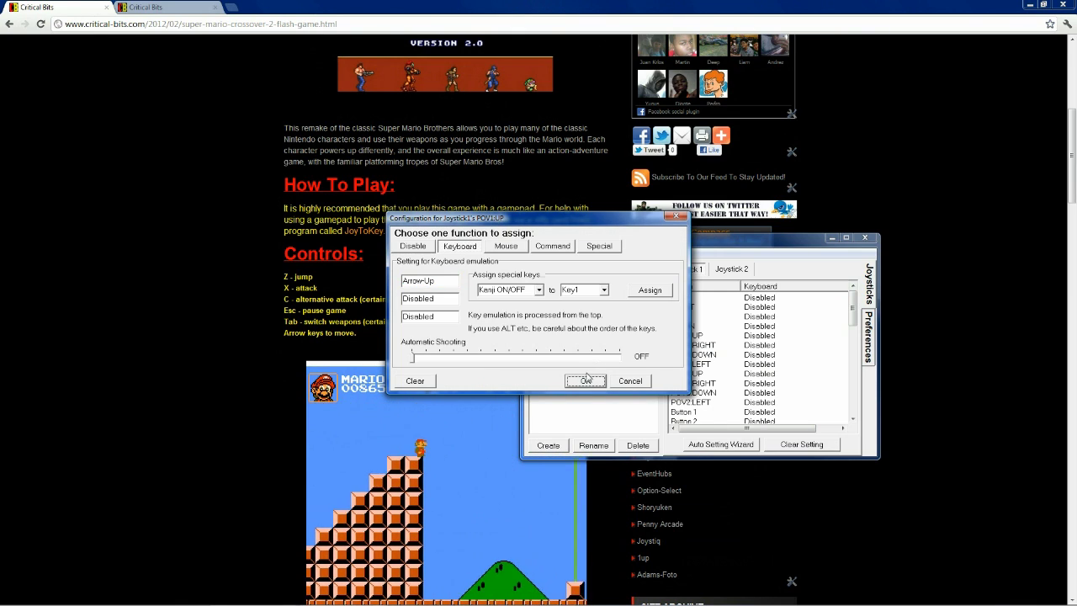
key(Return)
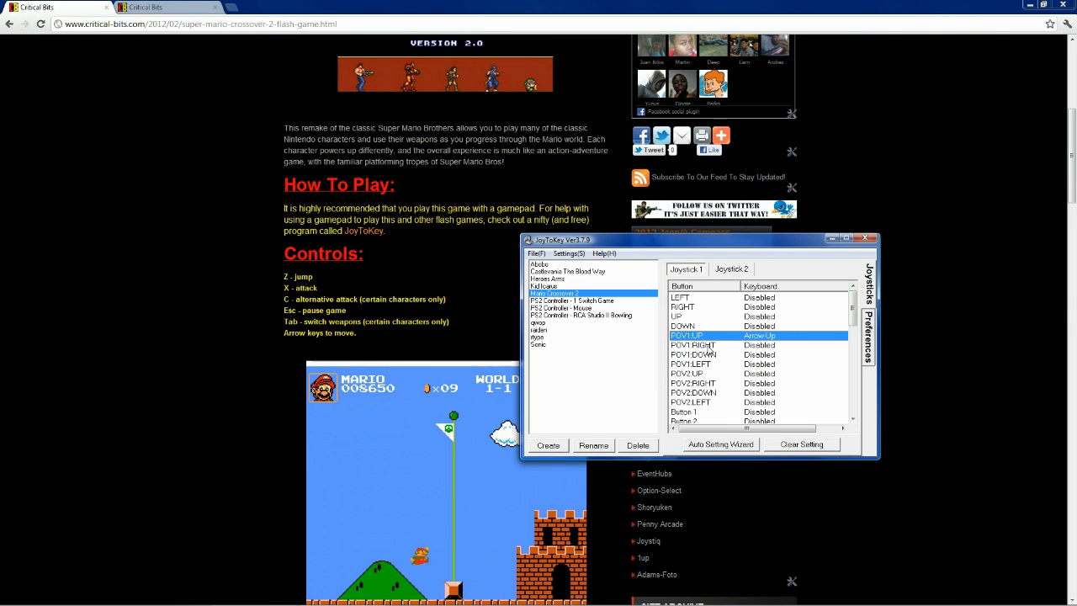
key(Down)
key(Return)
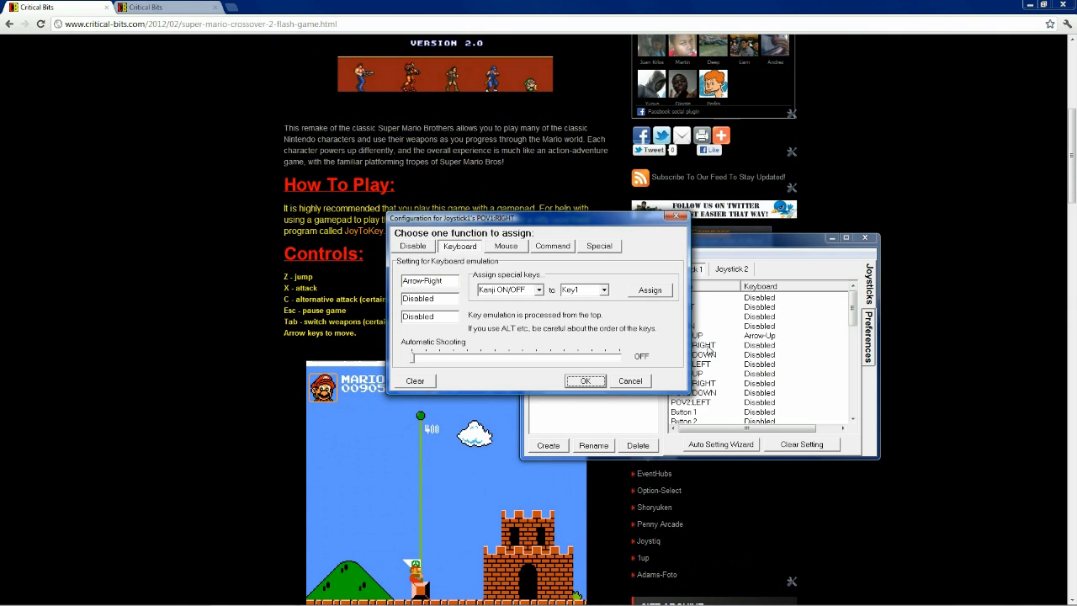
click(584, 381)
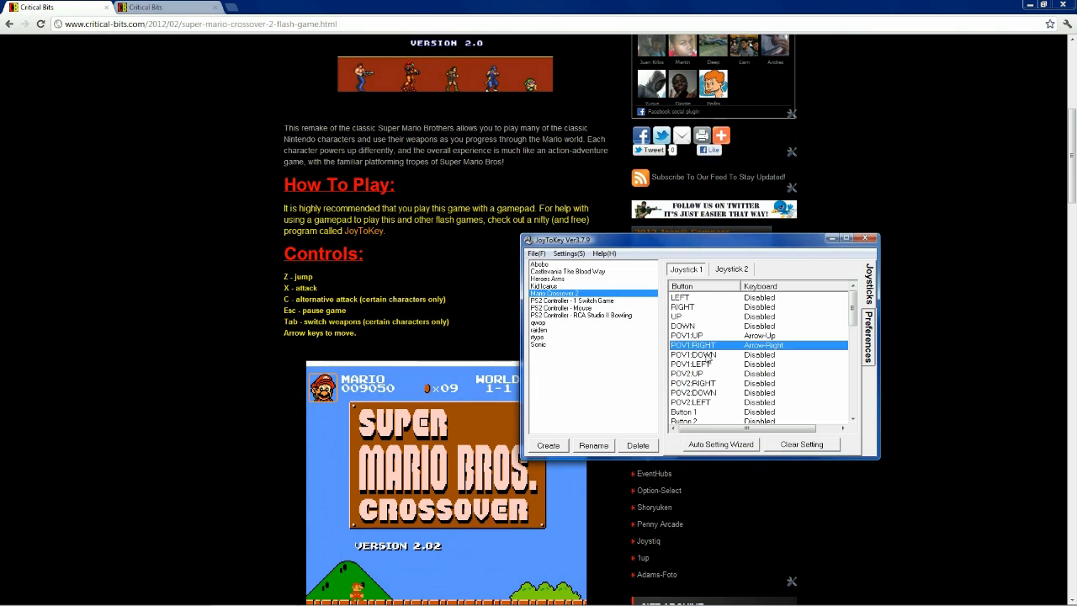
Step: Map POV1:DOWN to Arrow-Down and POV1:LEFT to Arrow-Left
double_click(709, 359)
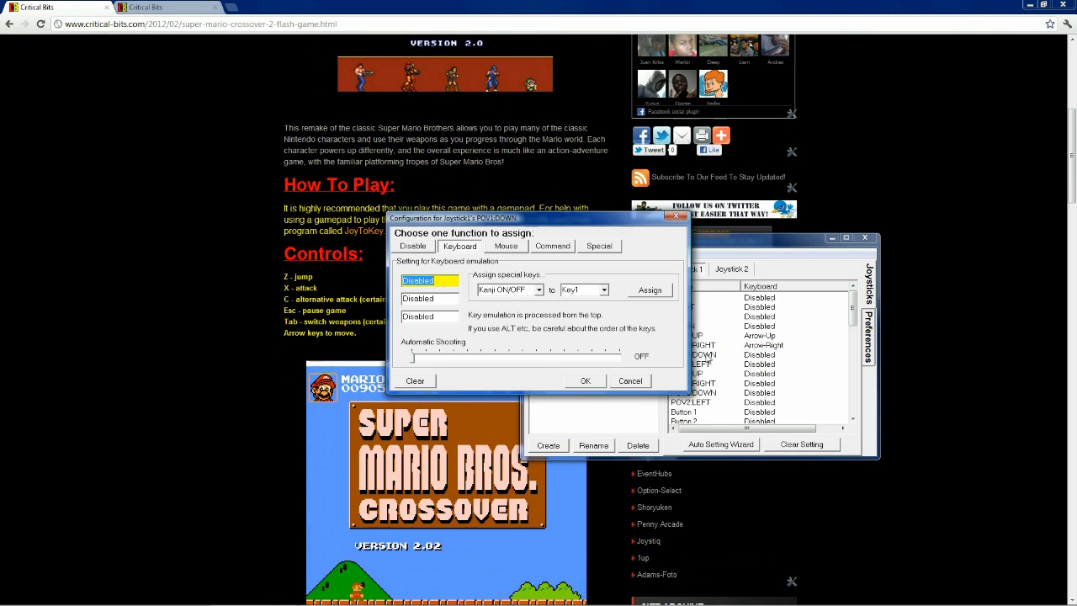
click(580, 385)
double_click(709, 364)
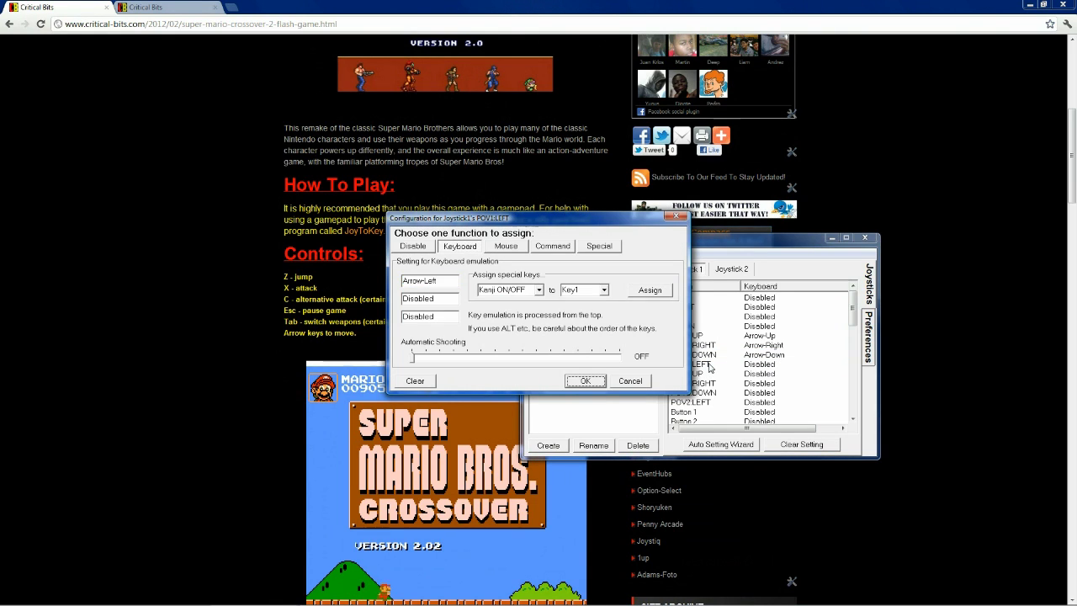
click(582, 381)
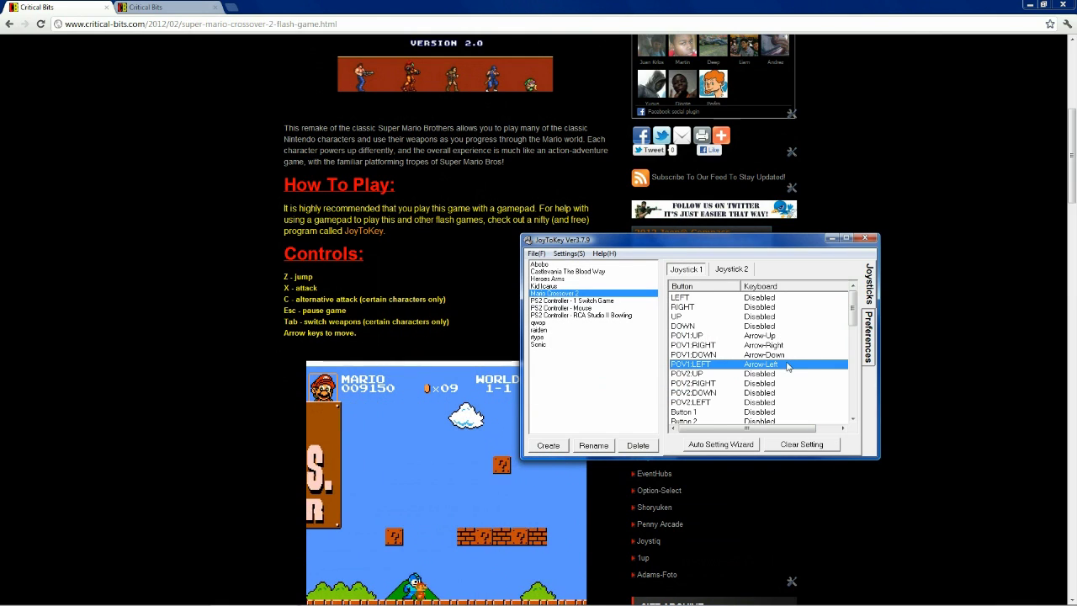
click(853, 419)
Step: Scroll down to the numbered buttons and map Button 4 to the X key
click(853, 419)
click(853, 419)
click(853, 419)
click(852, 419)
click(852, 419)
click(852, 419)
click(853, 419)
click(853, 419)
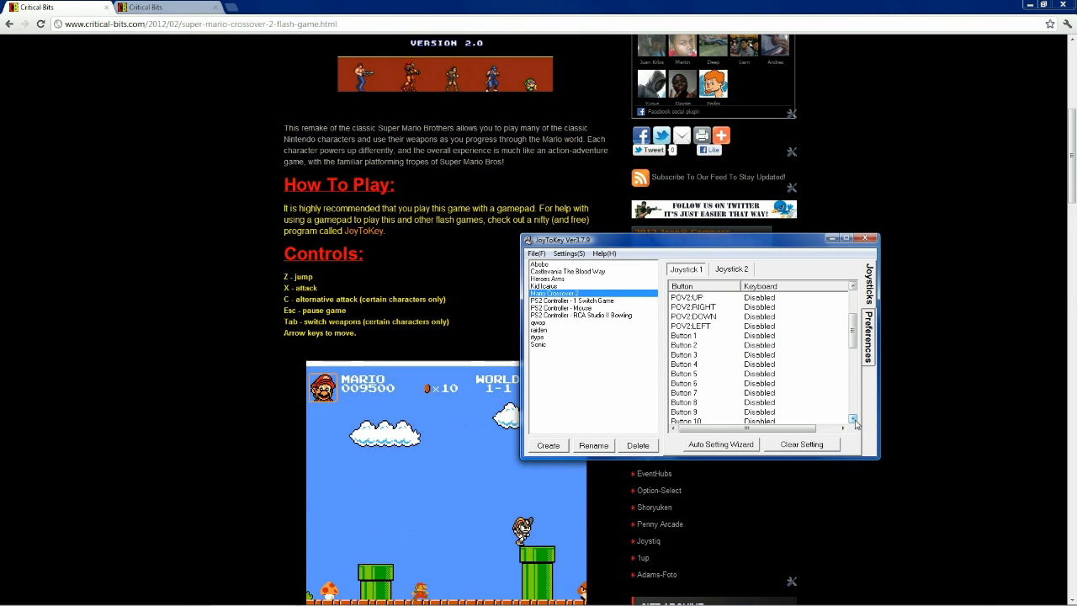
click(853, 419)
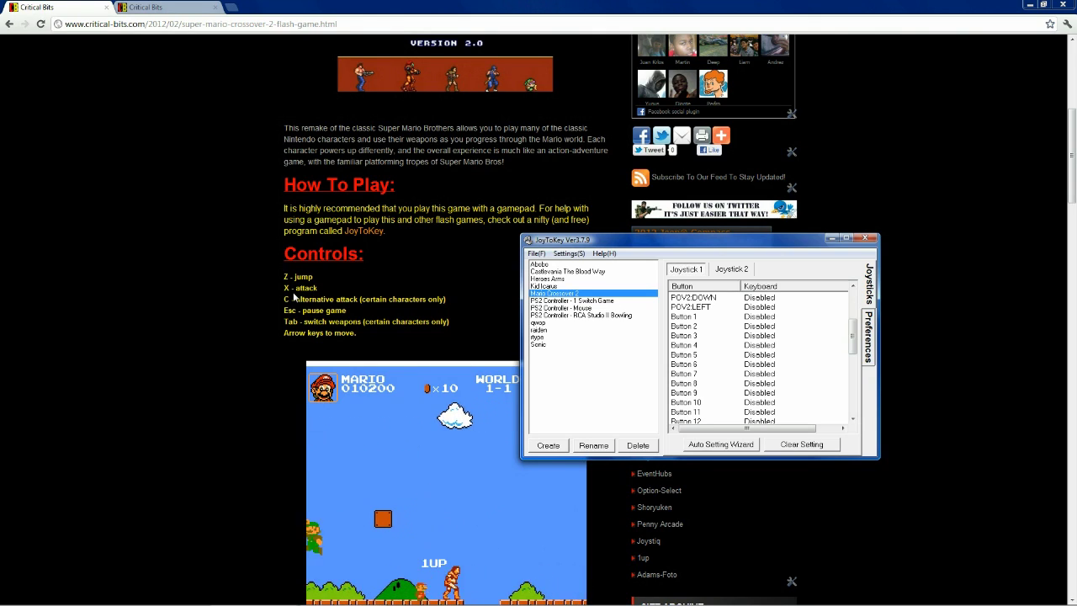
double_click(706, 349)
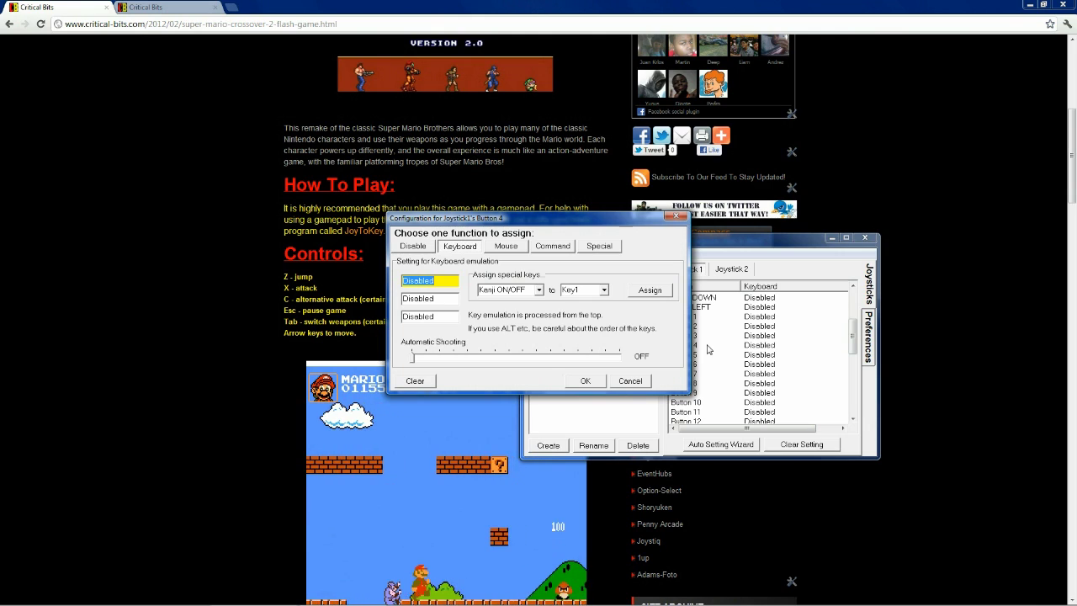
key(x)
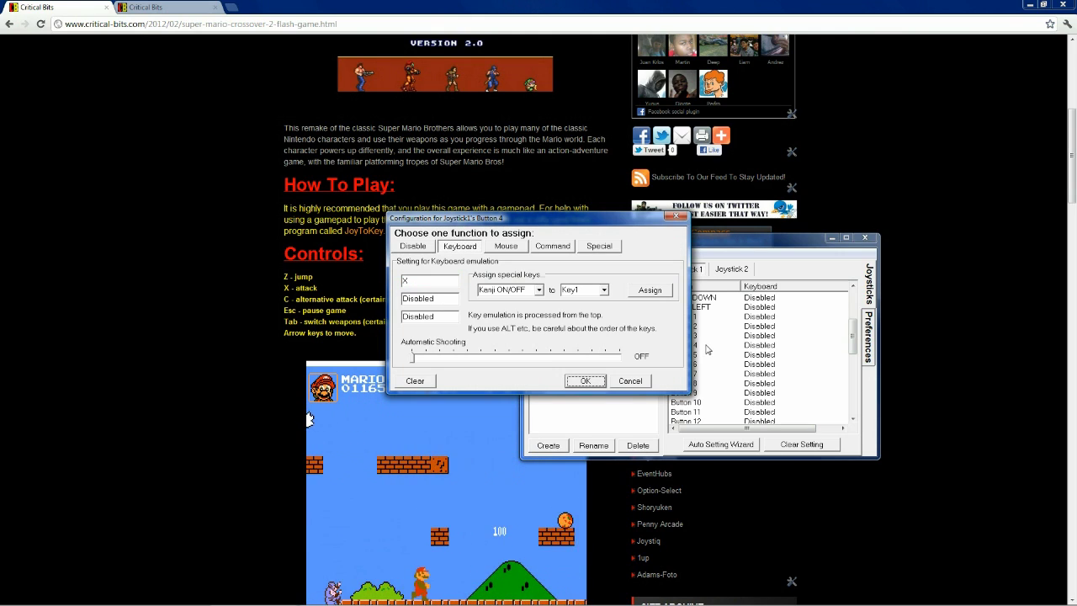
click(586, 381)
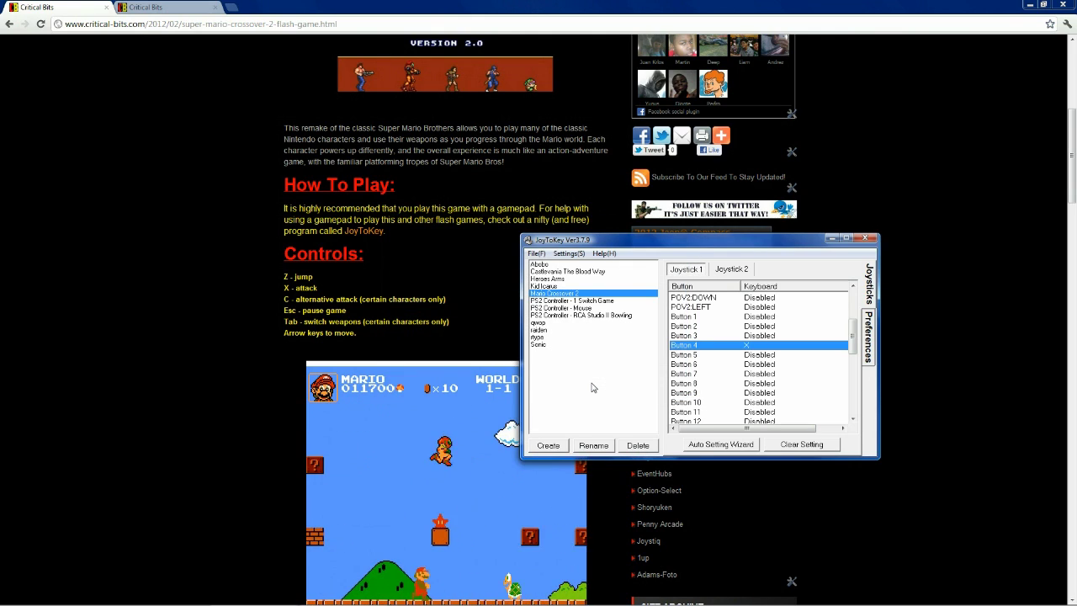
Step: Map both Button 1 and Button 3 to the Z key
double_click(701, 320)
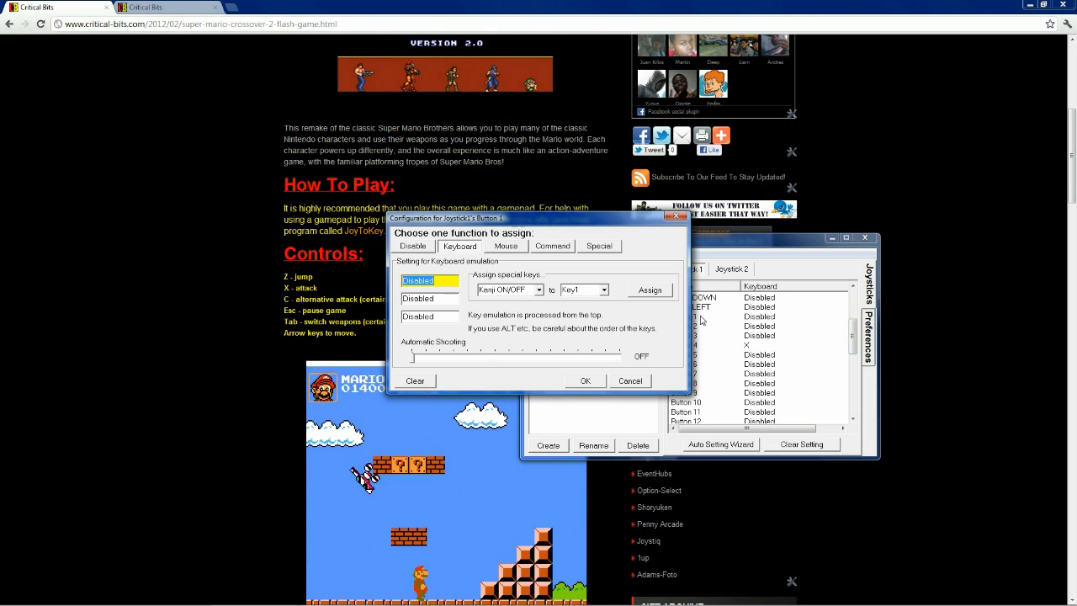
key(z)
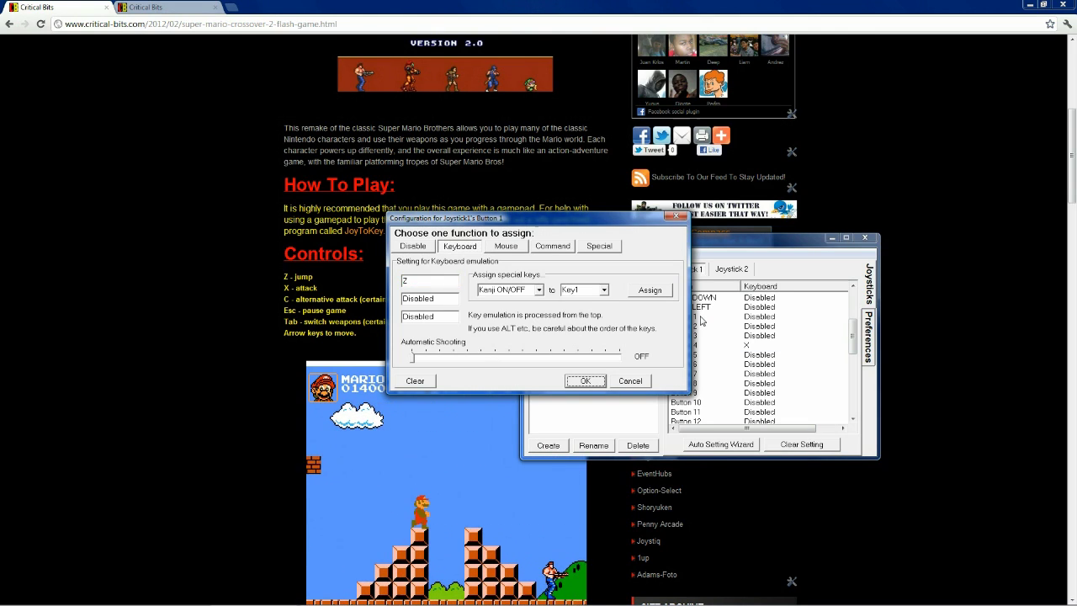
click(585, 381)
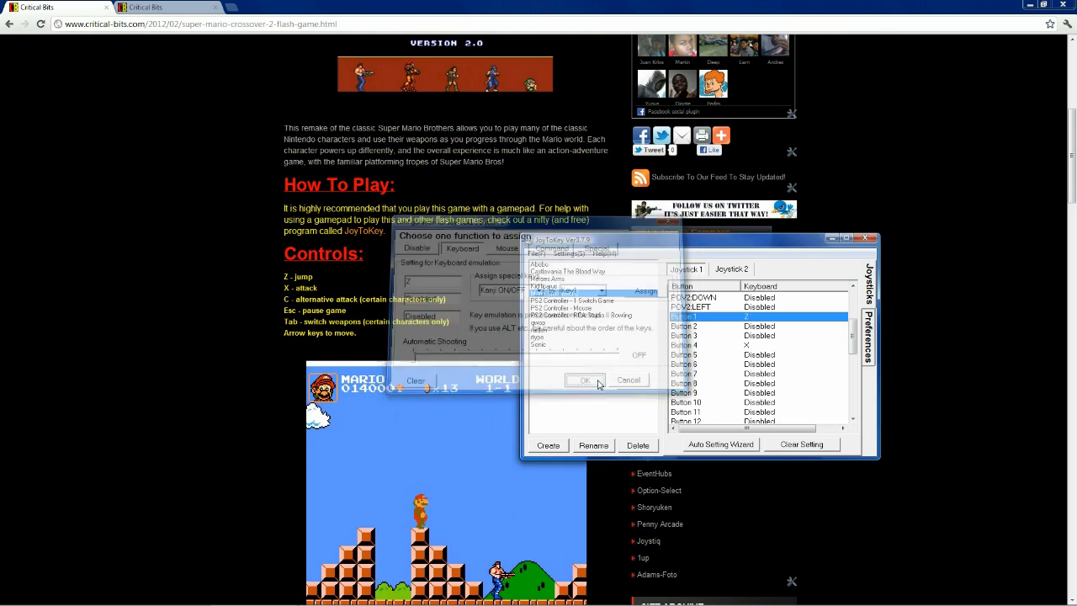
double_click(707, 336)
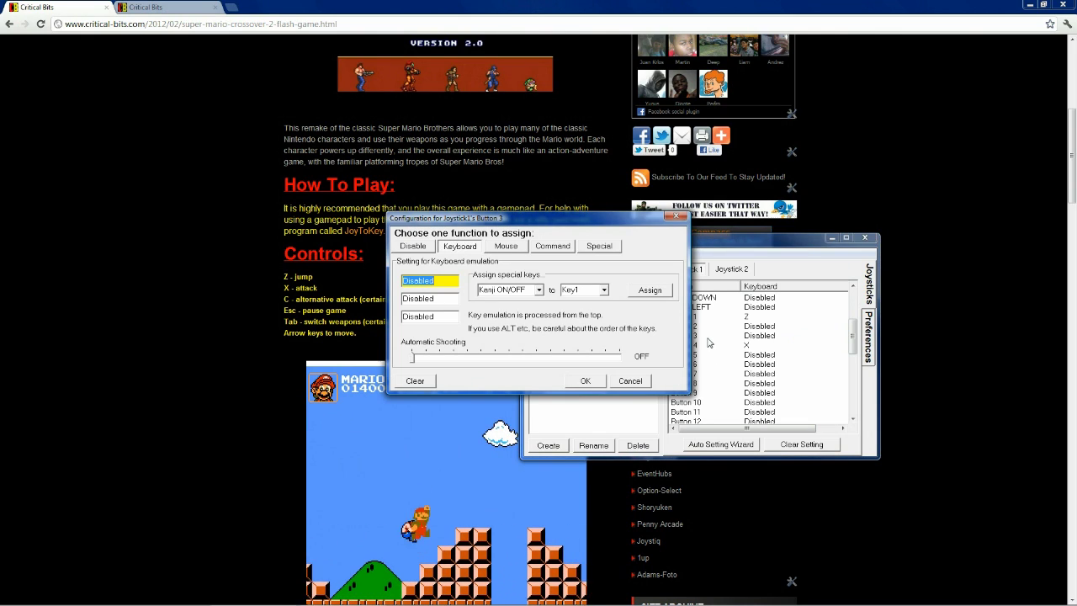
key(z)
click(586, 381)
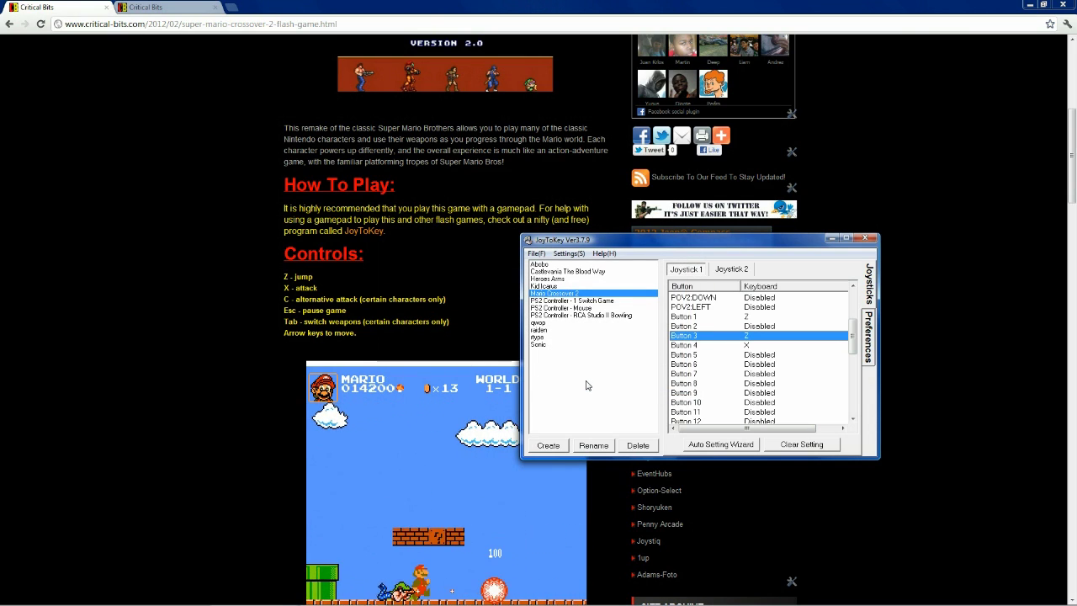
Step: Map Button 2 to the C key, then open Button 9's key assignment
double_click(686, 326)
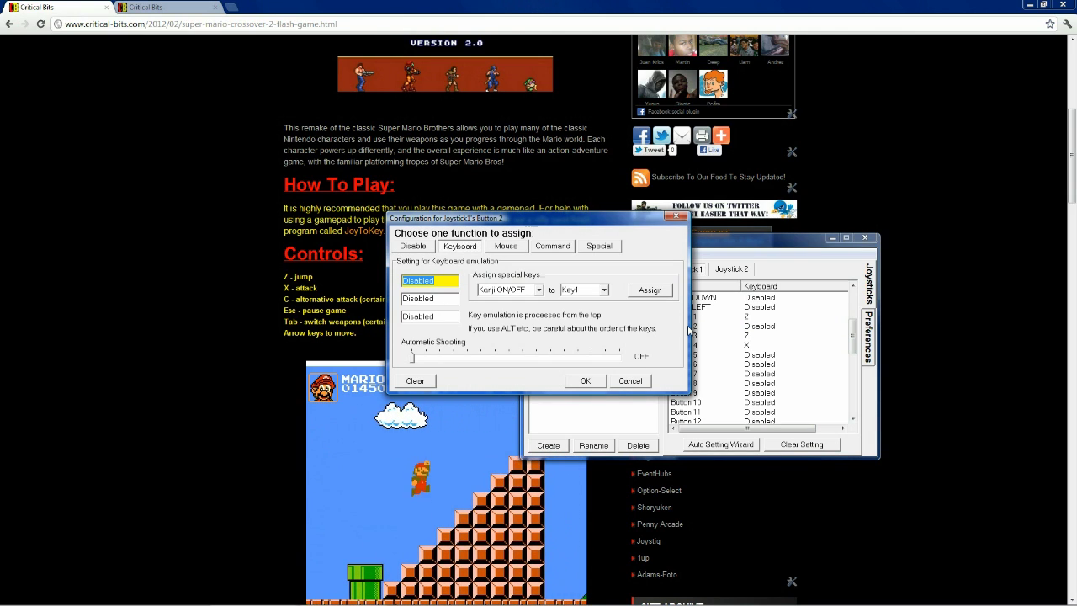
text(c)
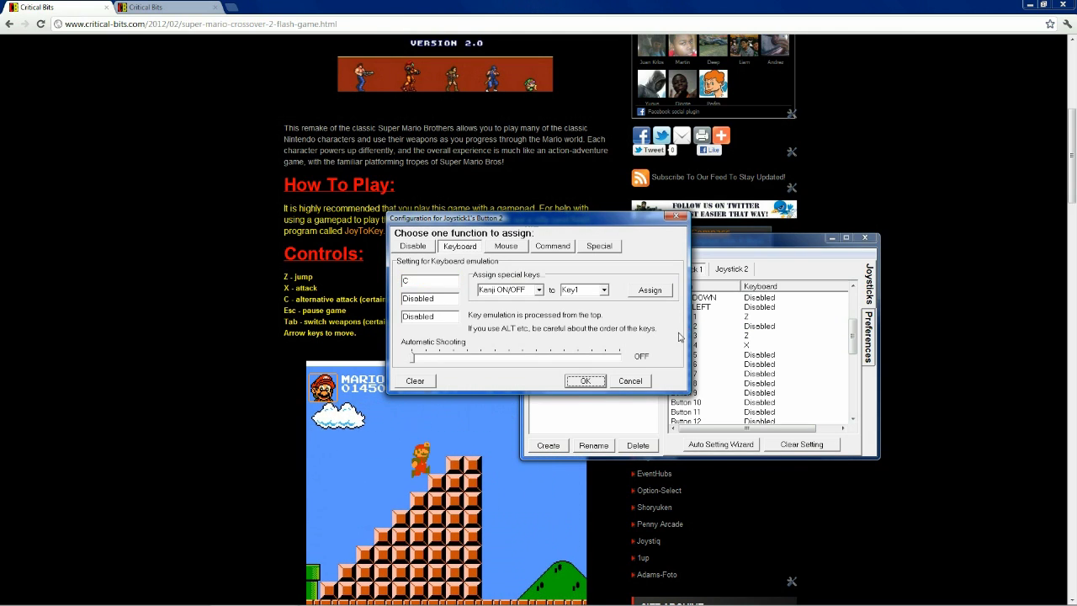
click(588, 381)
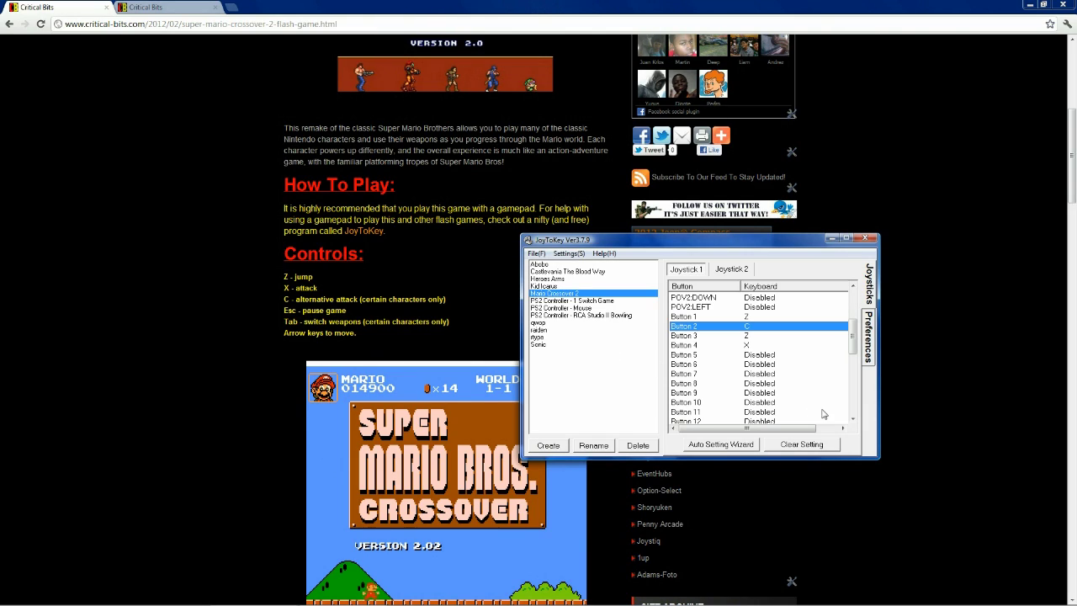
key(Right)
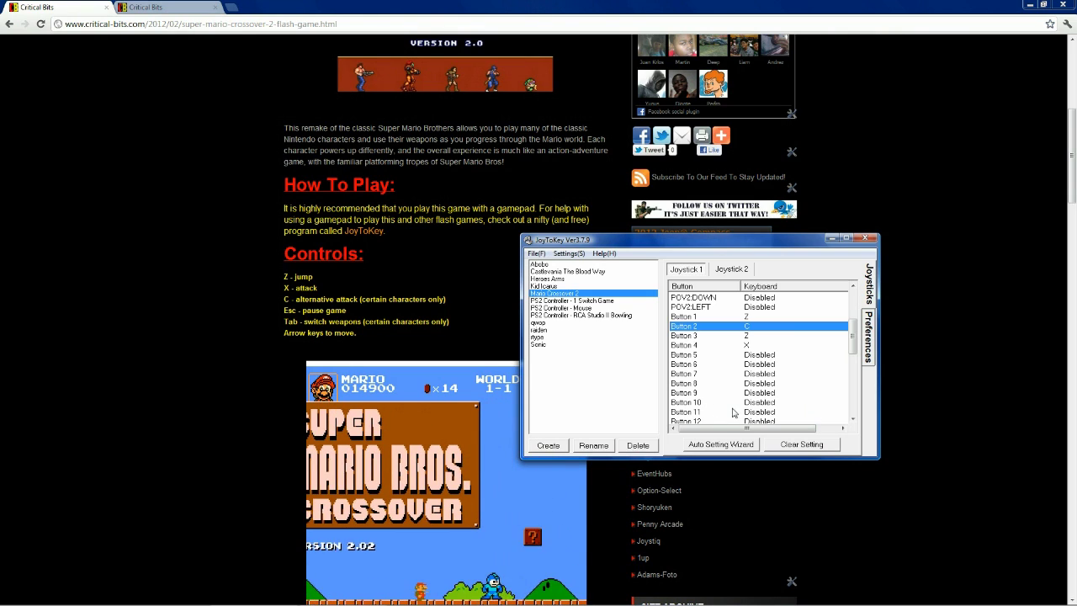
key(Right)
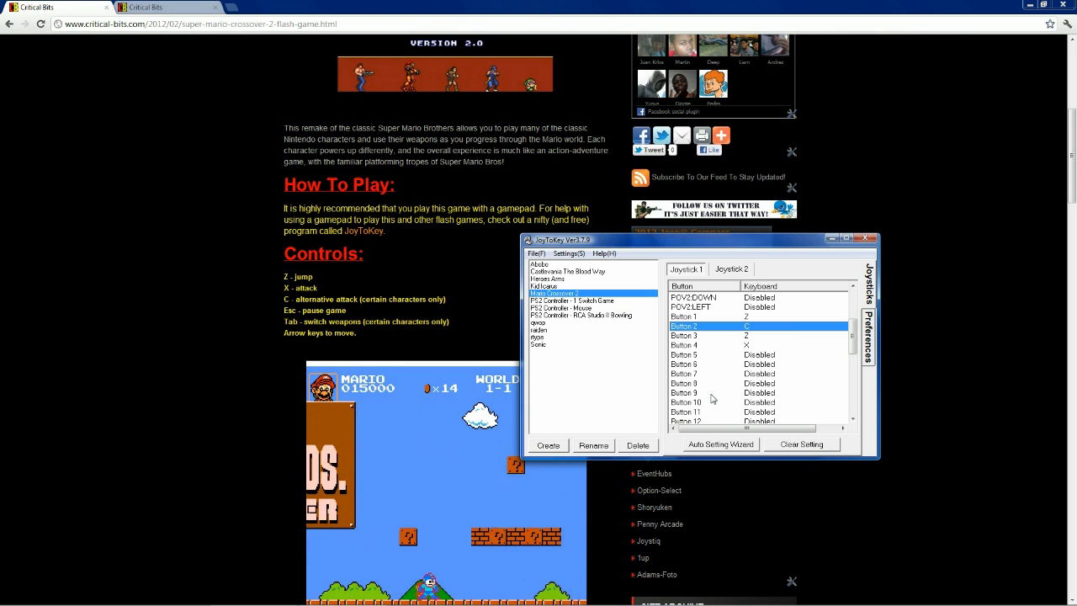
double_click(711, 394)
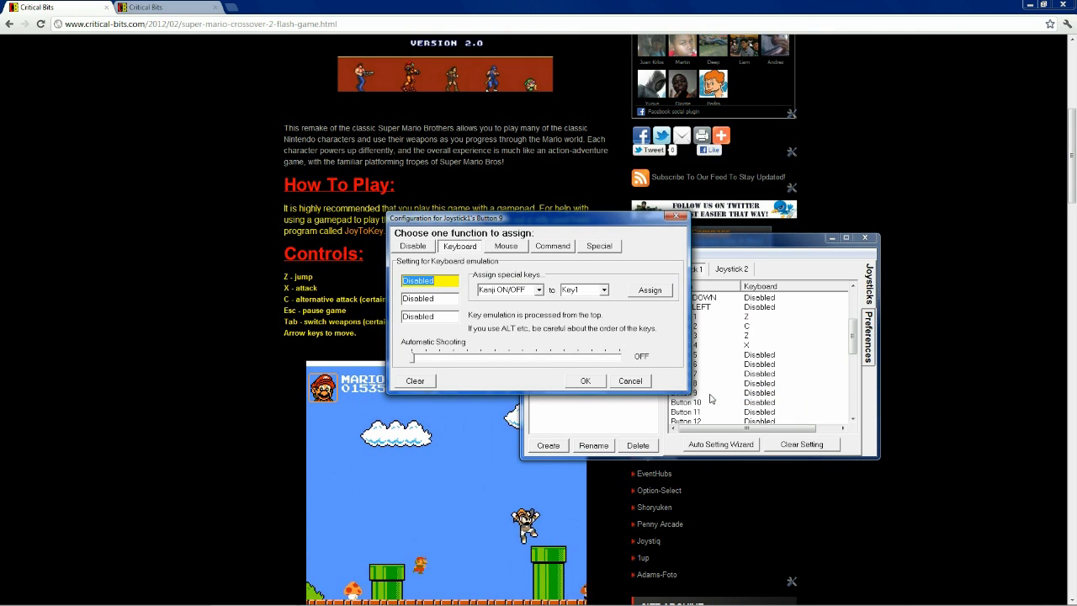
Step: Set Button 9 to Tab and Button 10 to Escape, then move JoyToKey aside
key(Tab)
click(584, 380)
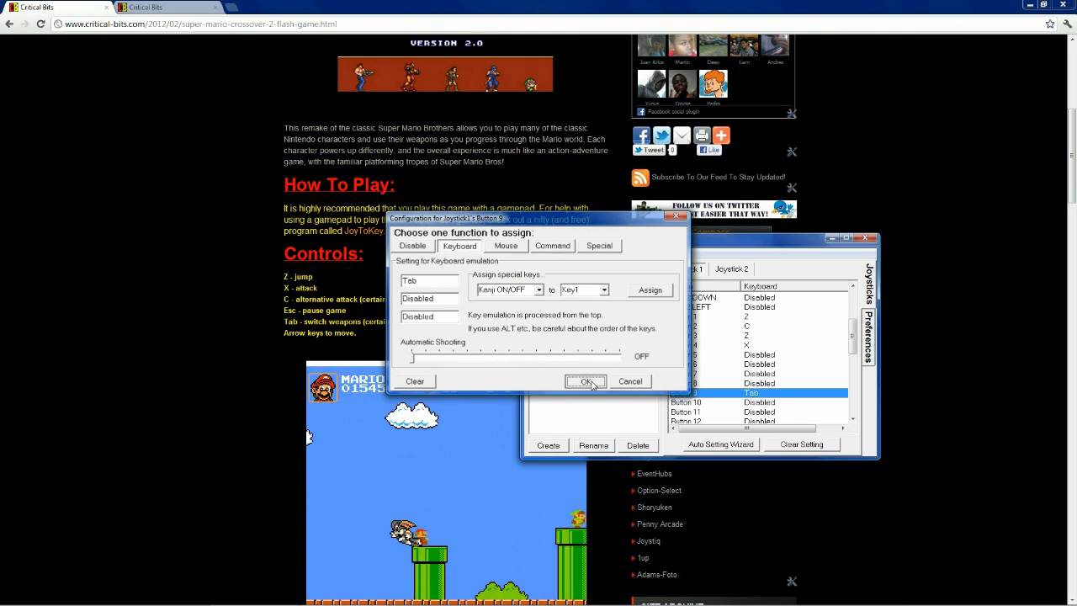
double_click(684, 403)
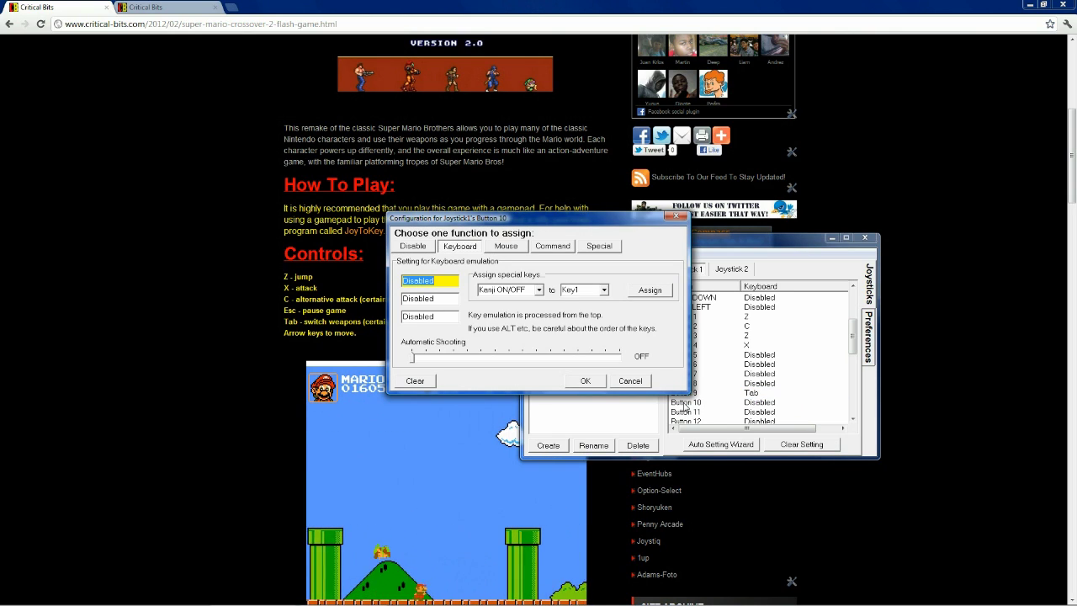
key(Escape)
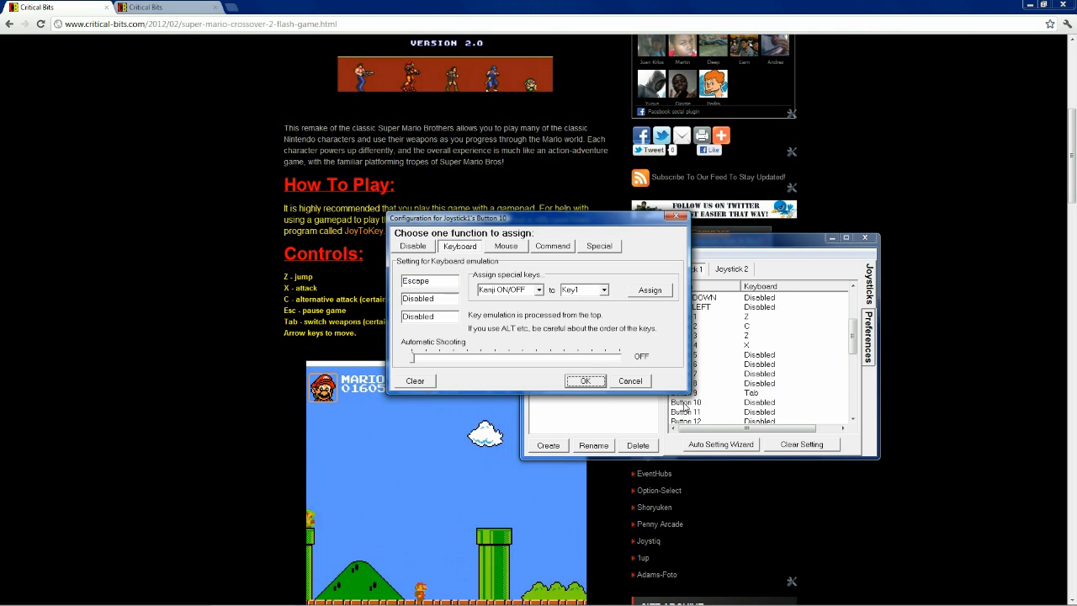
click(585, 381)
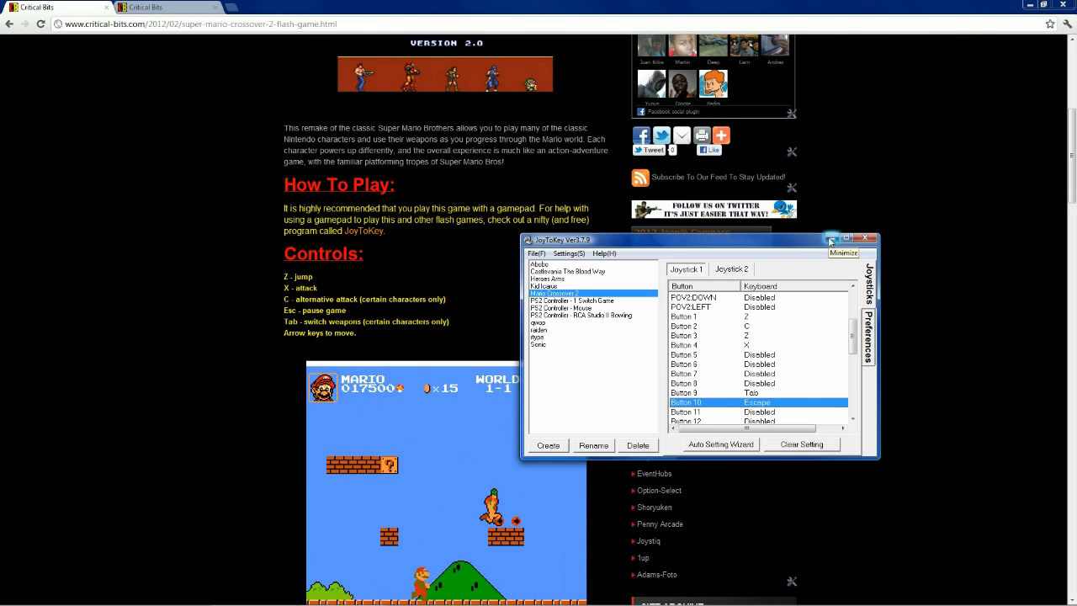
click(830, 240)
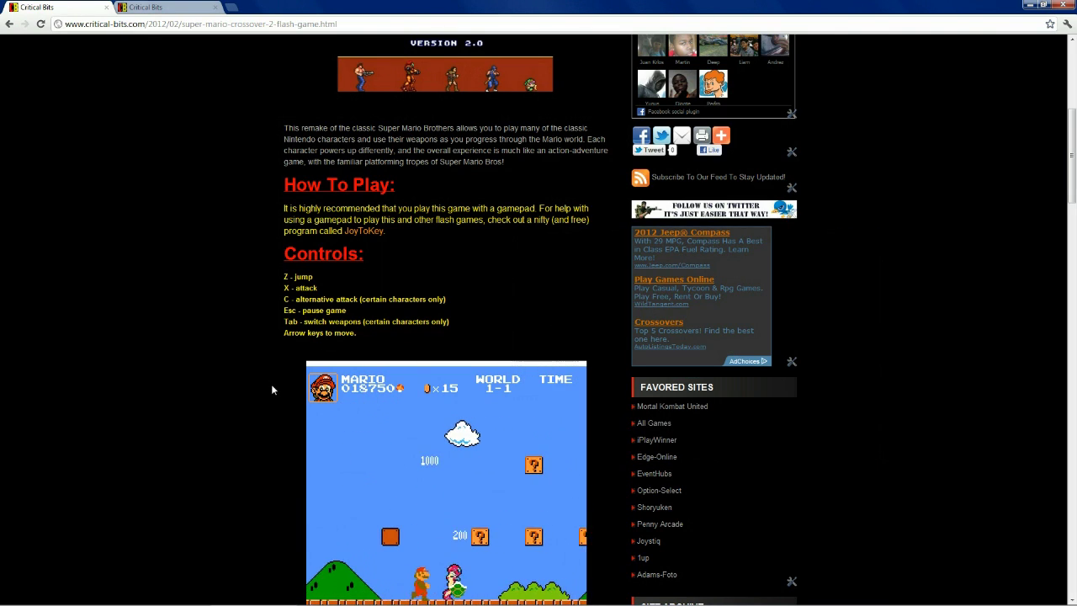
Step: Scroll down to the Super Mario Crossover 2 game and reload the page from its context menu
scroll(267, 404, down, 2)
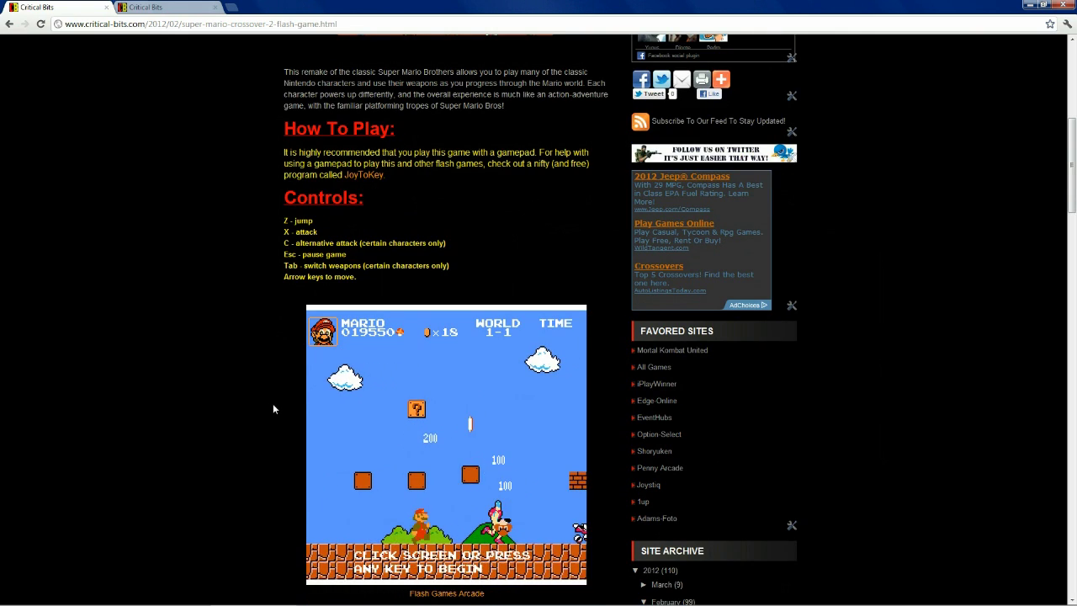
right_click(272, 403)
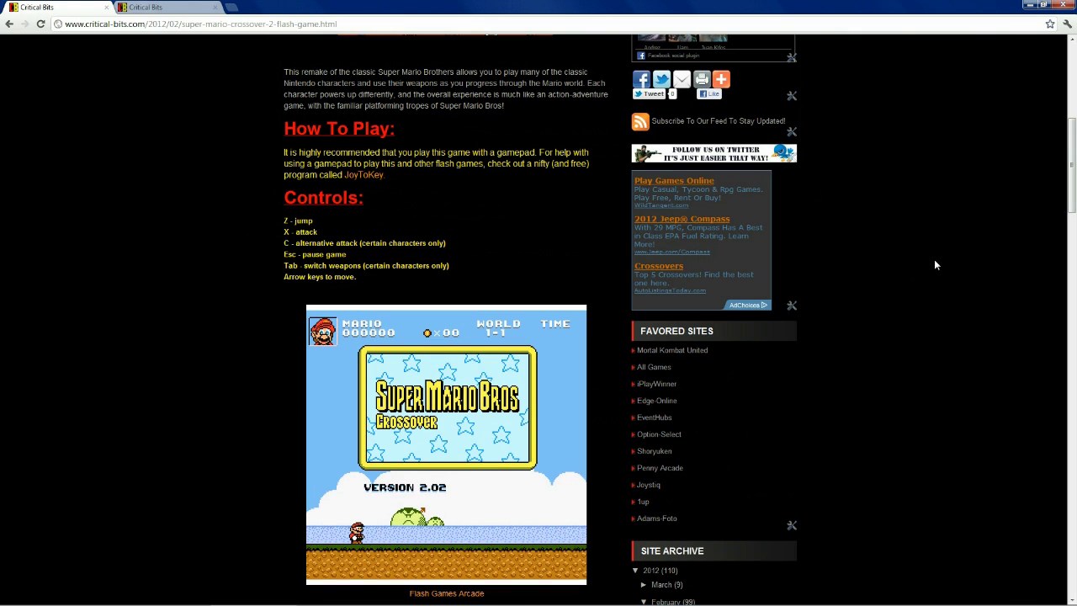
Step: Begin a new game on Normal difficulty, keeping the default mode, current console and tutorials on
key(Return)
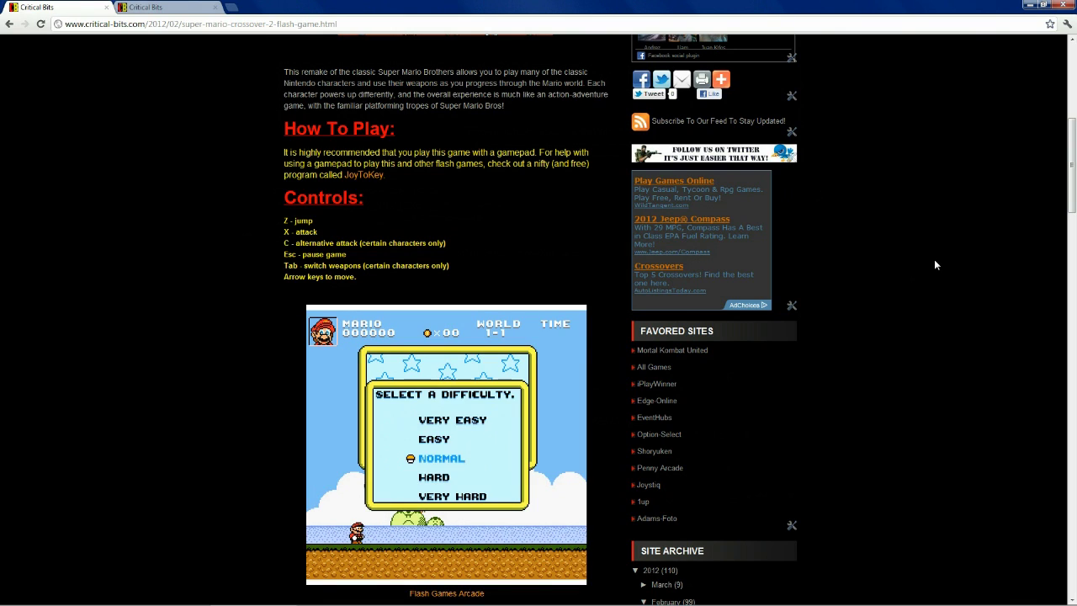
key(Up)
key(Up)
key(Up)
key(Return)
key(Return)
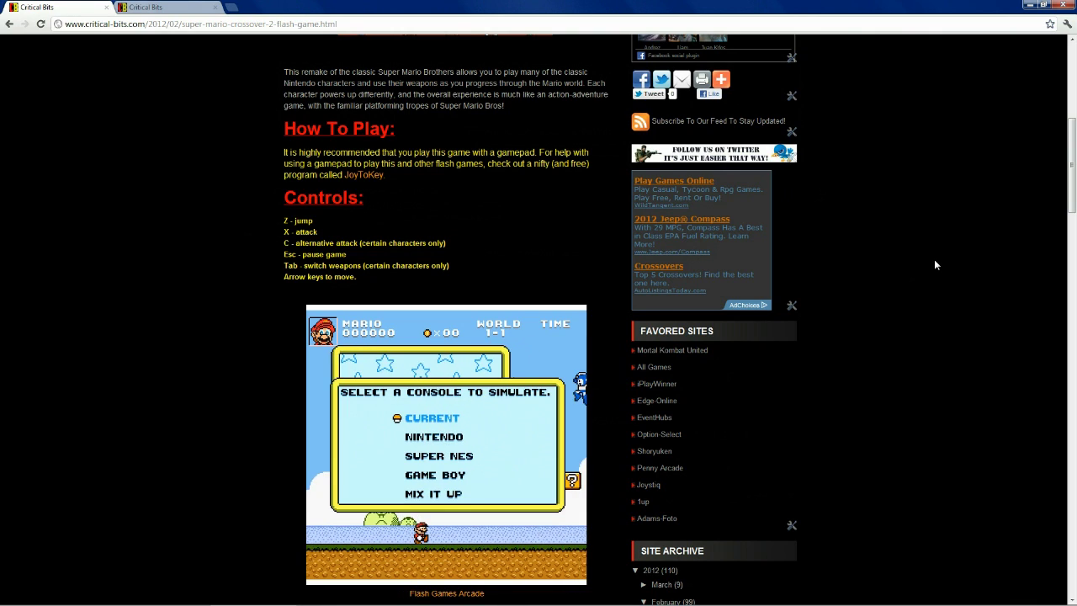
key(Return)
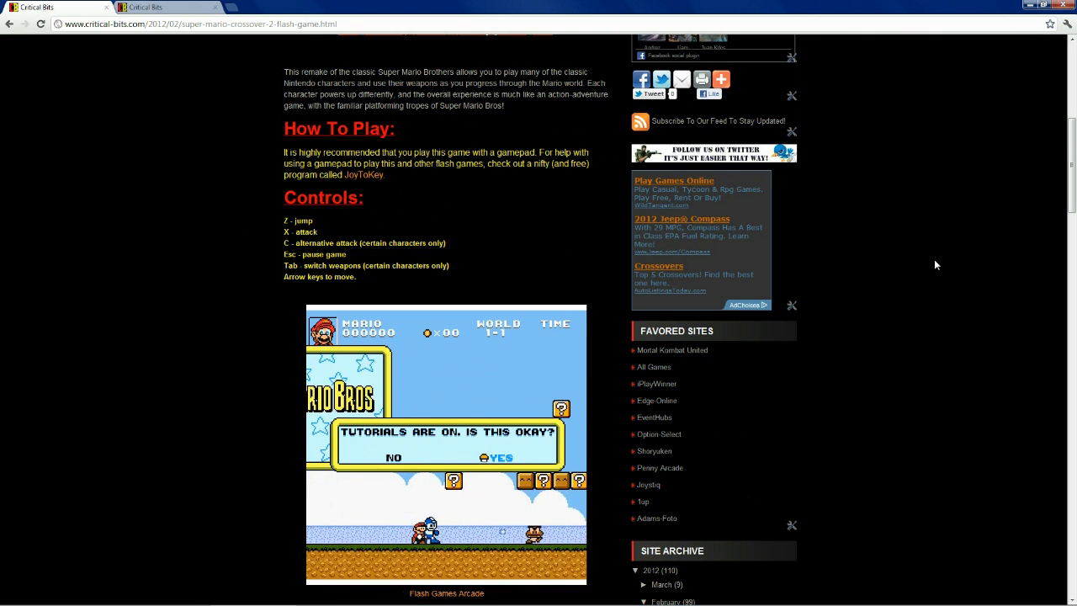
key(Return)
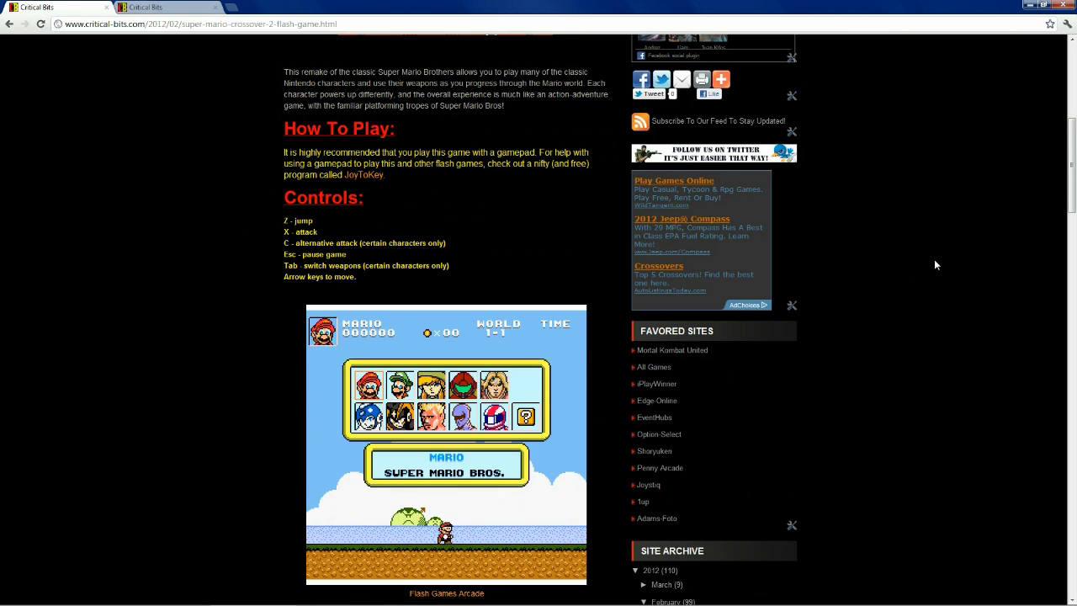
key(Return)
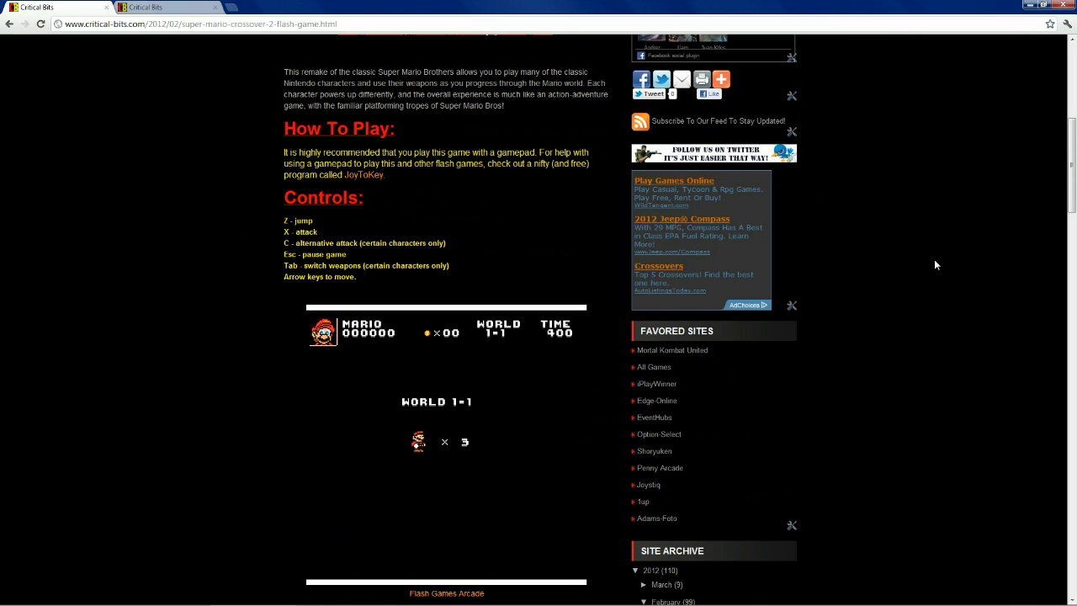